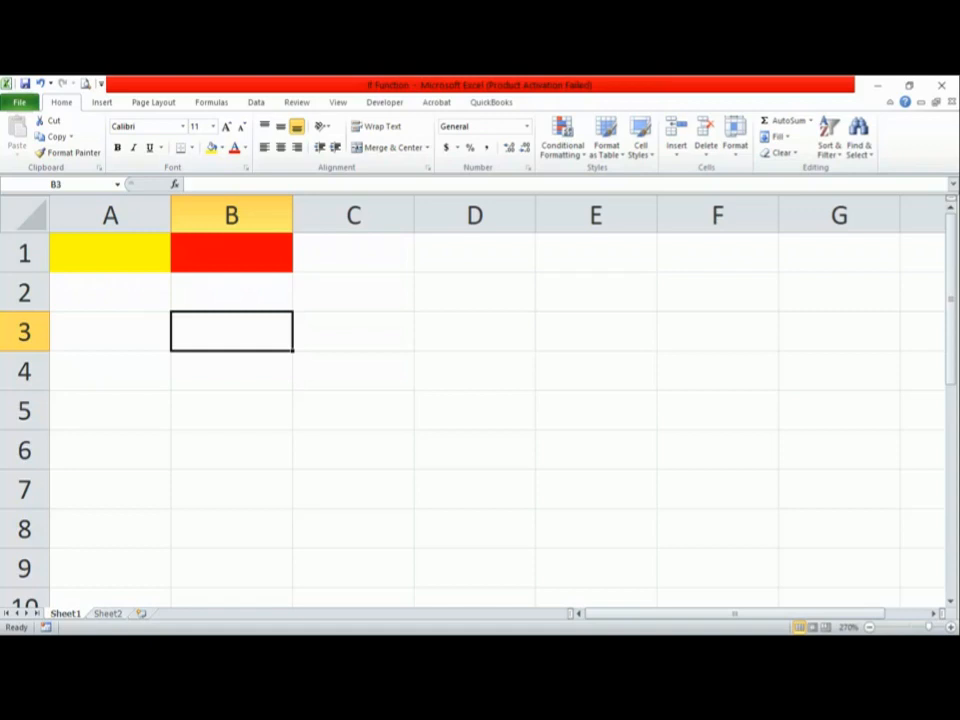
{"action": "type", "text": "="}
{"action": "key", "text": "BackSpace"}
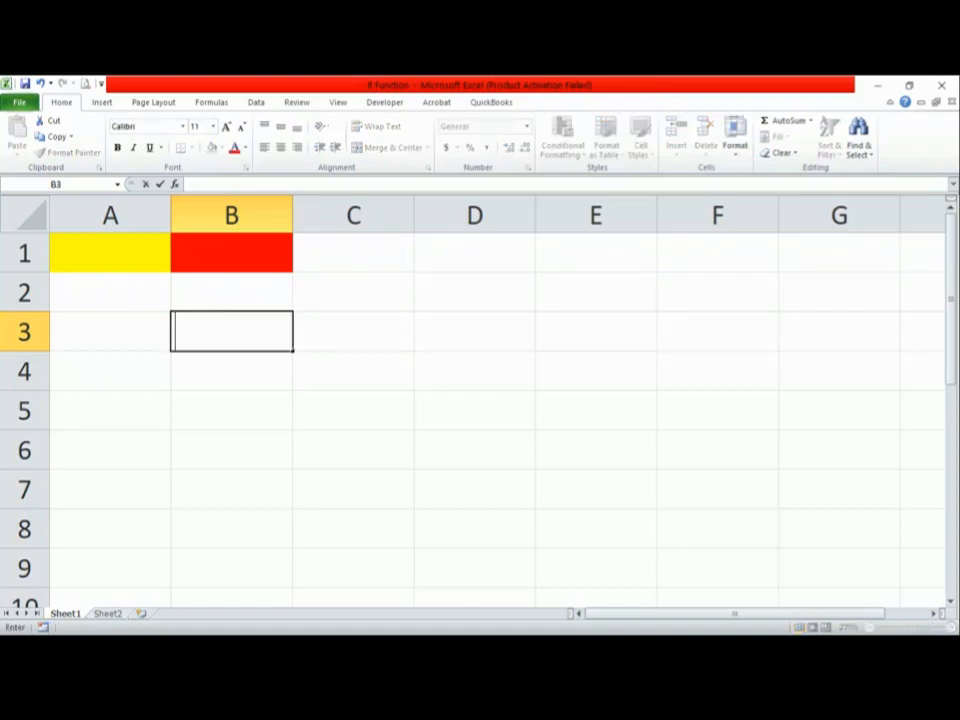
{"action": "type", "text": "+"}
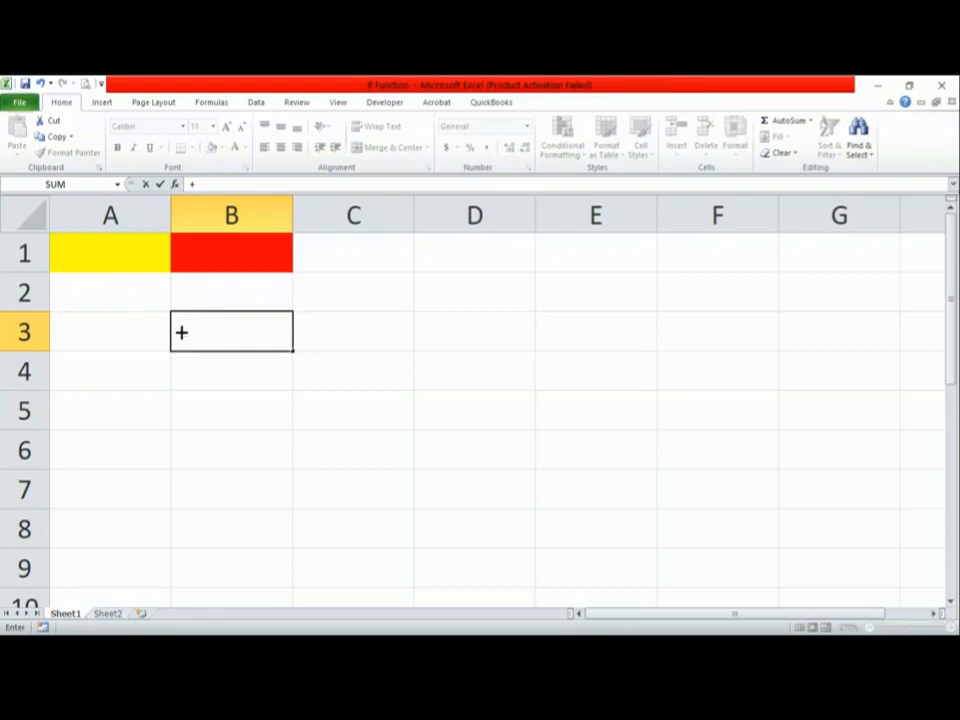
{"action": "key", "text": "Escape"}
{"action": "type", "text": "=if"}
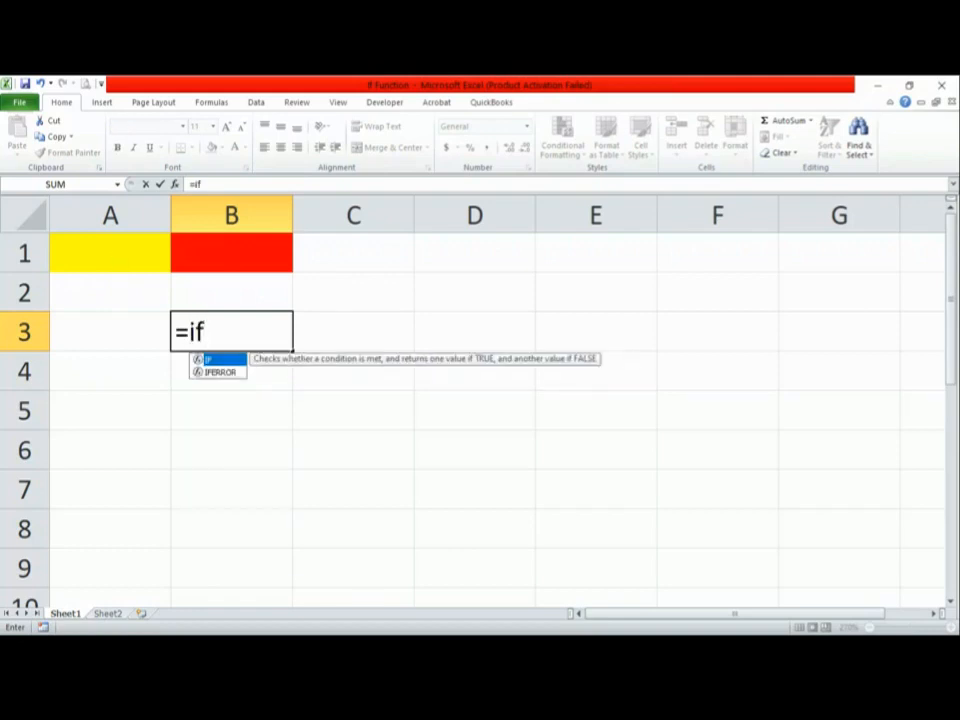
{"action": "double_click", "coordinate": [235, 361]}
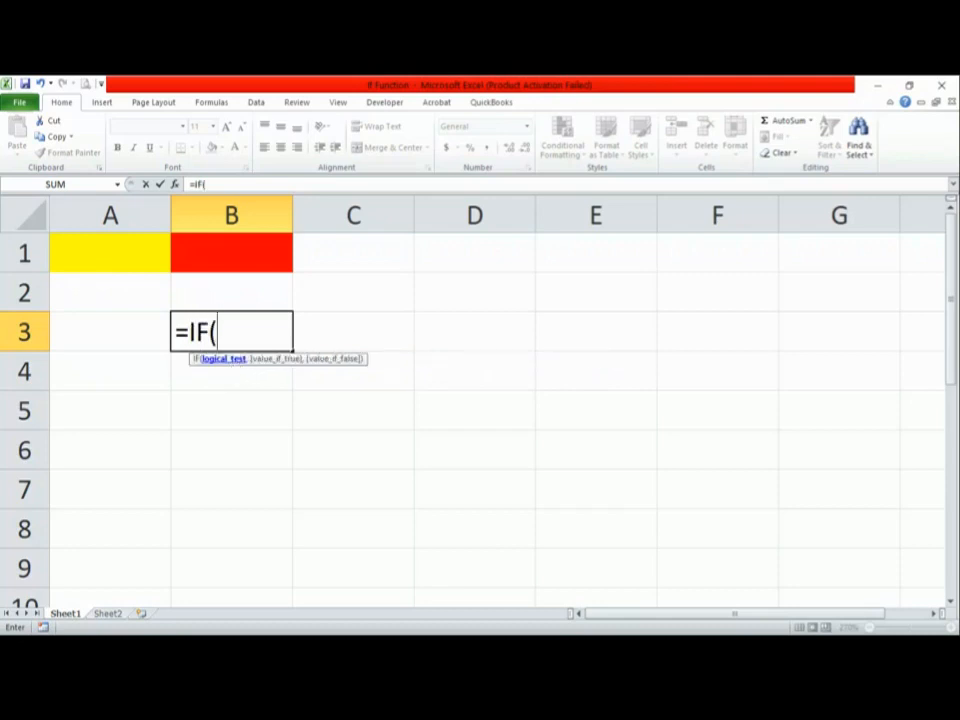
{"action": "key", "text": "BackSpace"}
{"action": "key", "text": "BackSpace"}
{"action": "key", "text": "BackSpace"}
{"action": "type", "text": "if"}
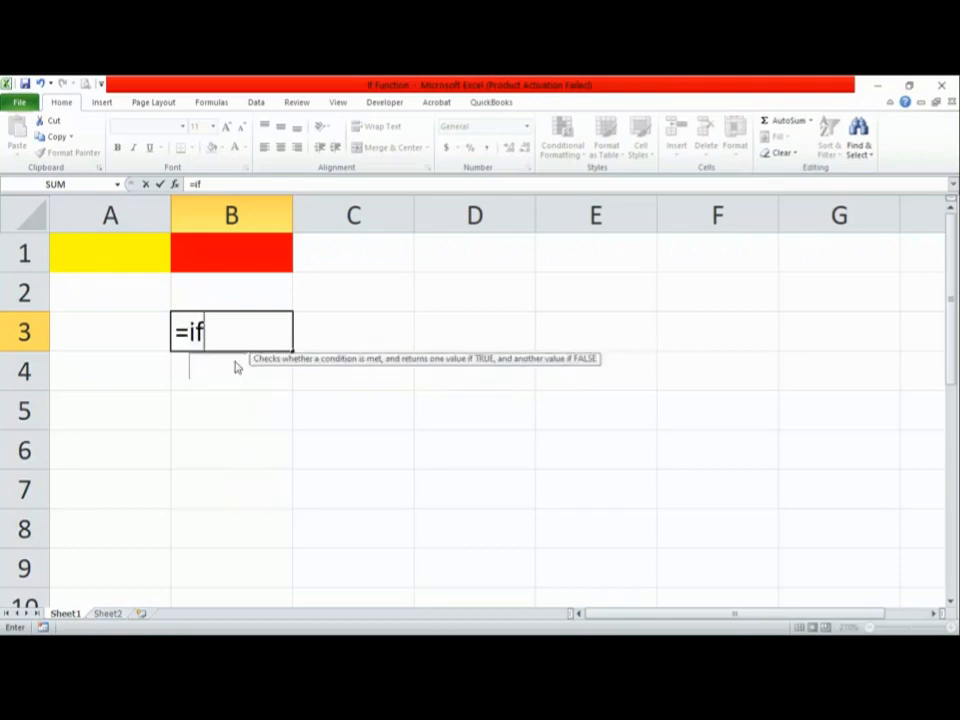
{"action": "type", "text": "("}
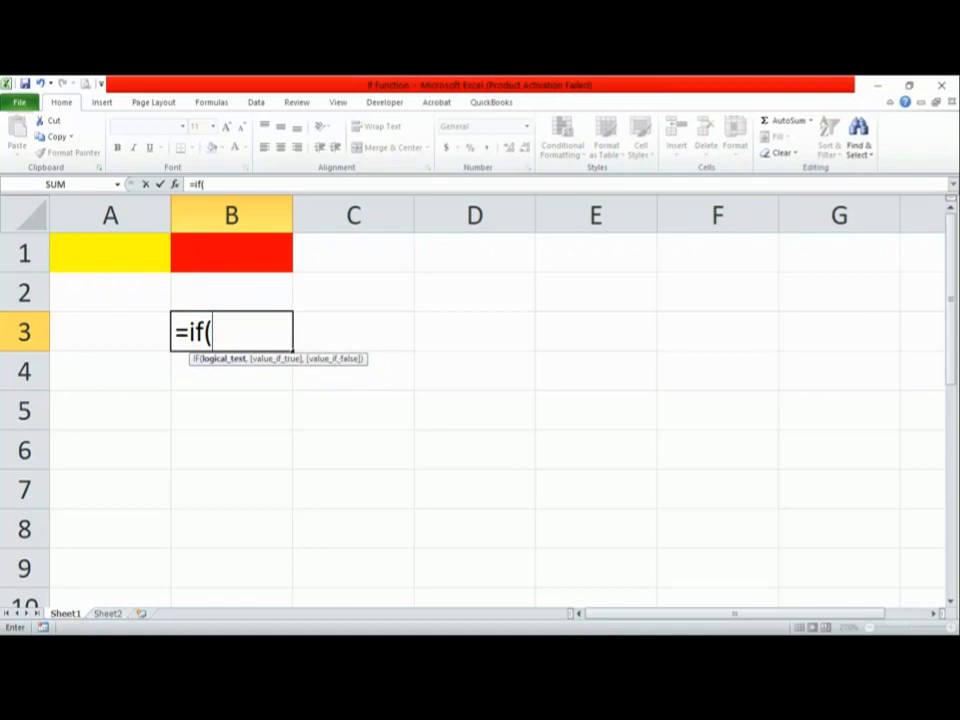
{"action": "key", "text": "Escape"}
Start an IF formula in the red cell B1 with the logical test A1=10.
{"action": "left_click", "coordinate": [231, 253]}
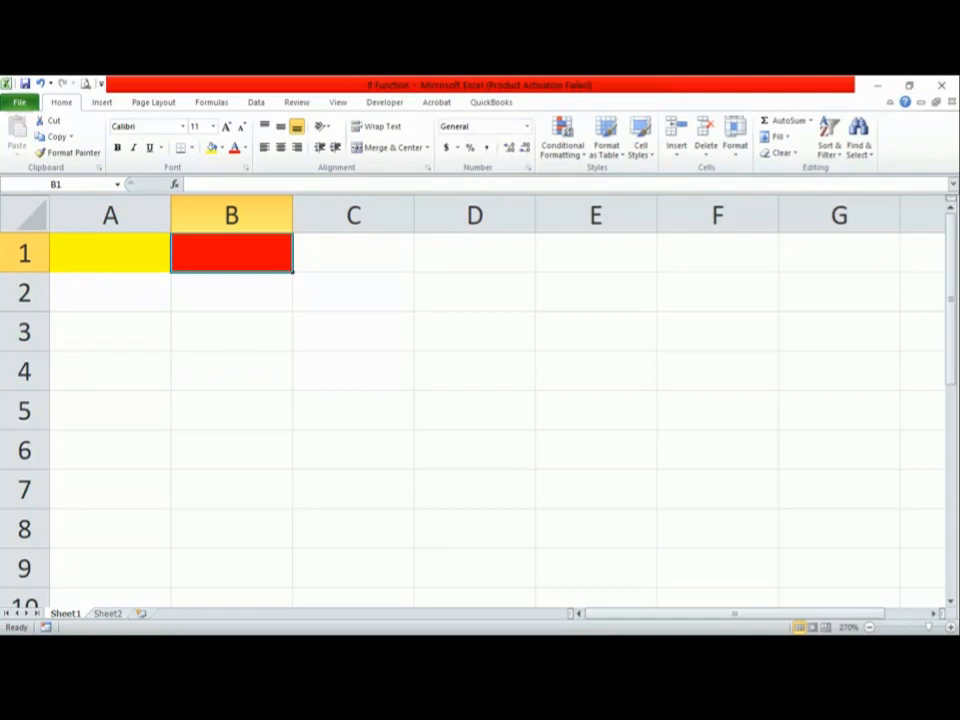
{"action": "type", "text": "="}
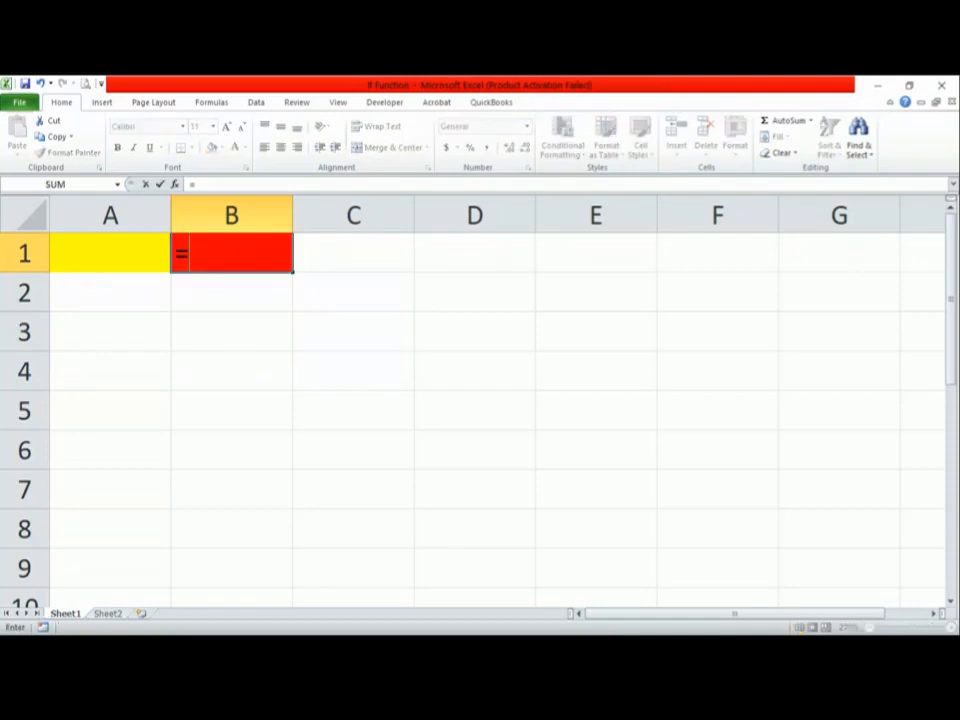
{"action": "type", "text": "if"}
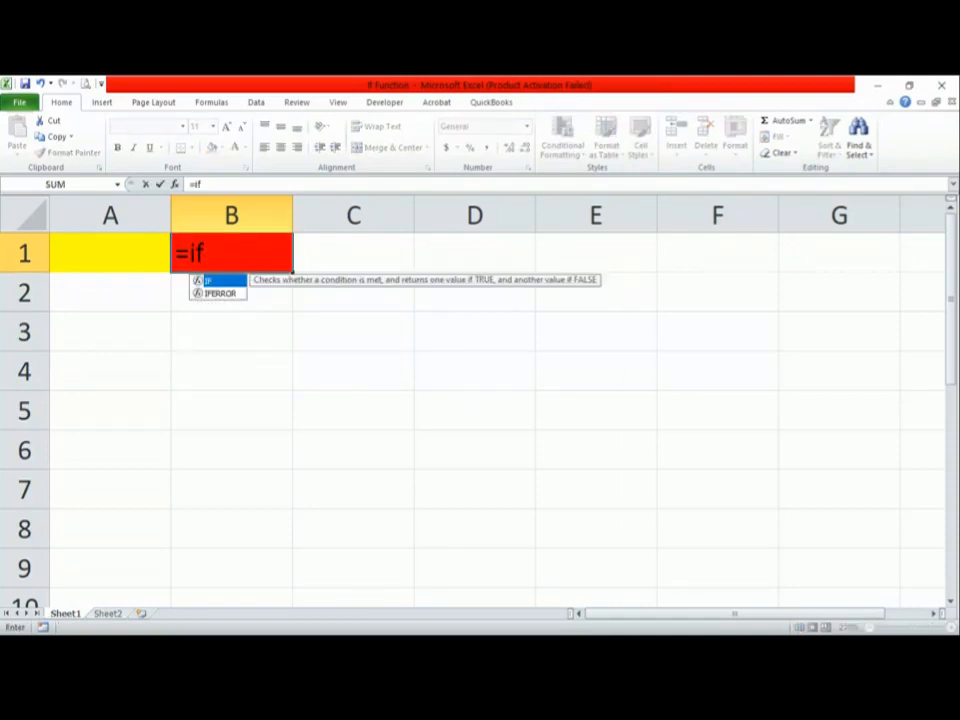
{"action": "type", "text": "("}
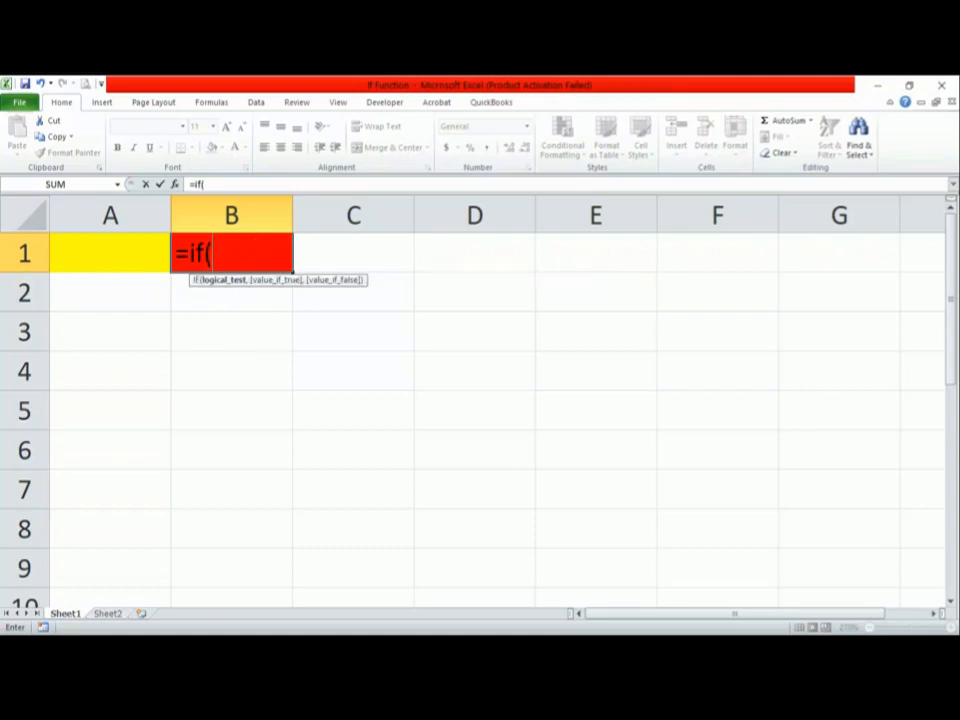
{"action": "left_click", "coordinate": [141, 255]}
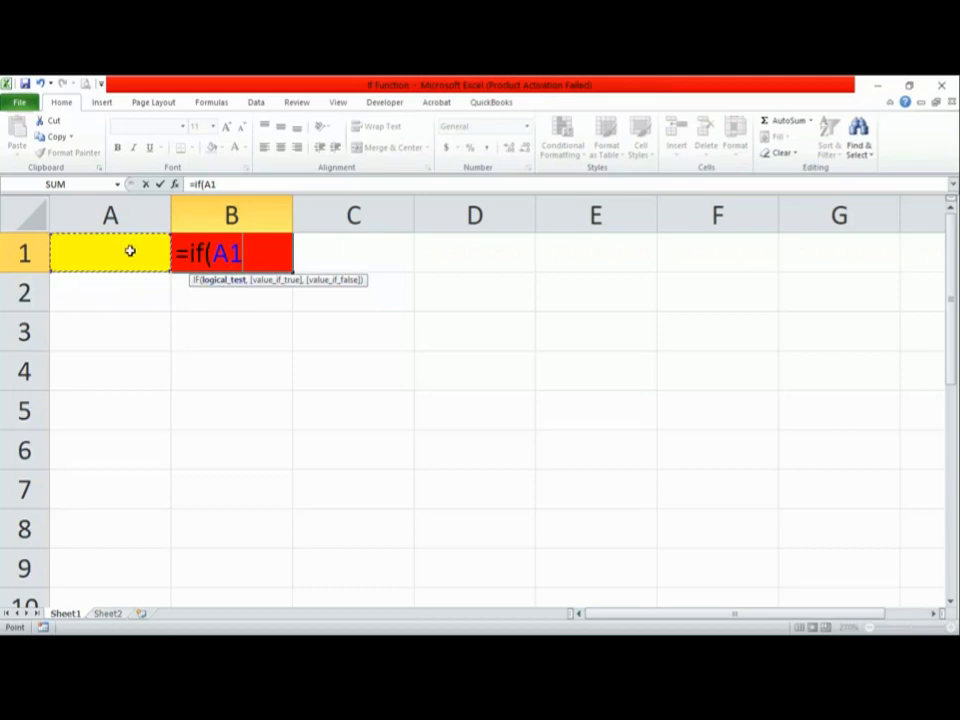
{"action": "type", "text": "=10"}
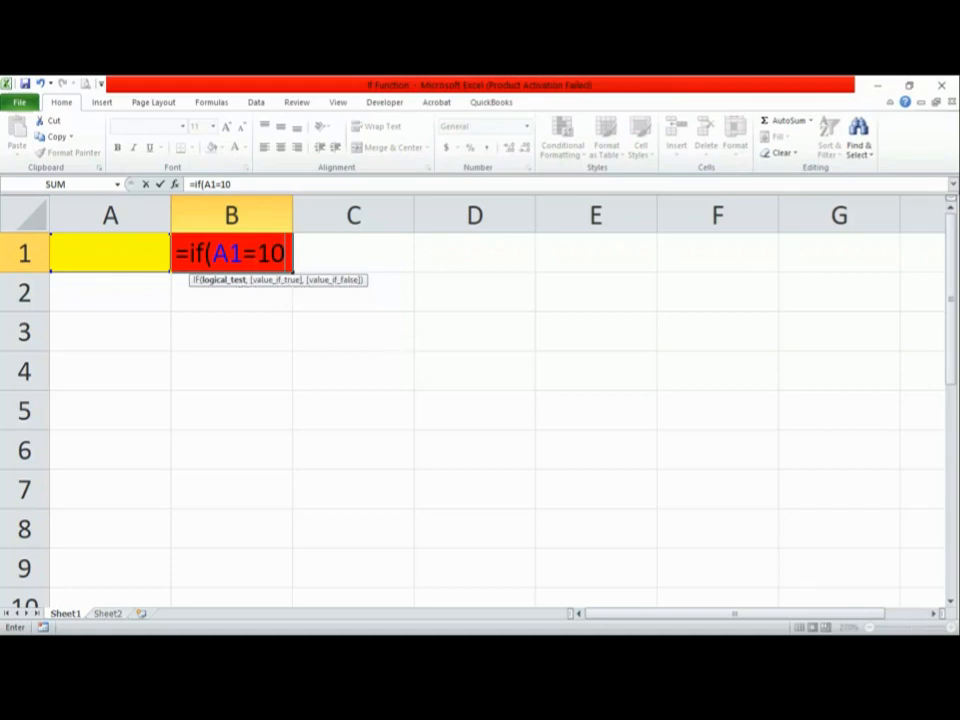
Complete the IF formula in B1 with a quoted first name as the true value and 150 as the false value.
{"action": "type", "text": ","}
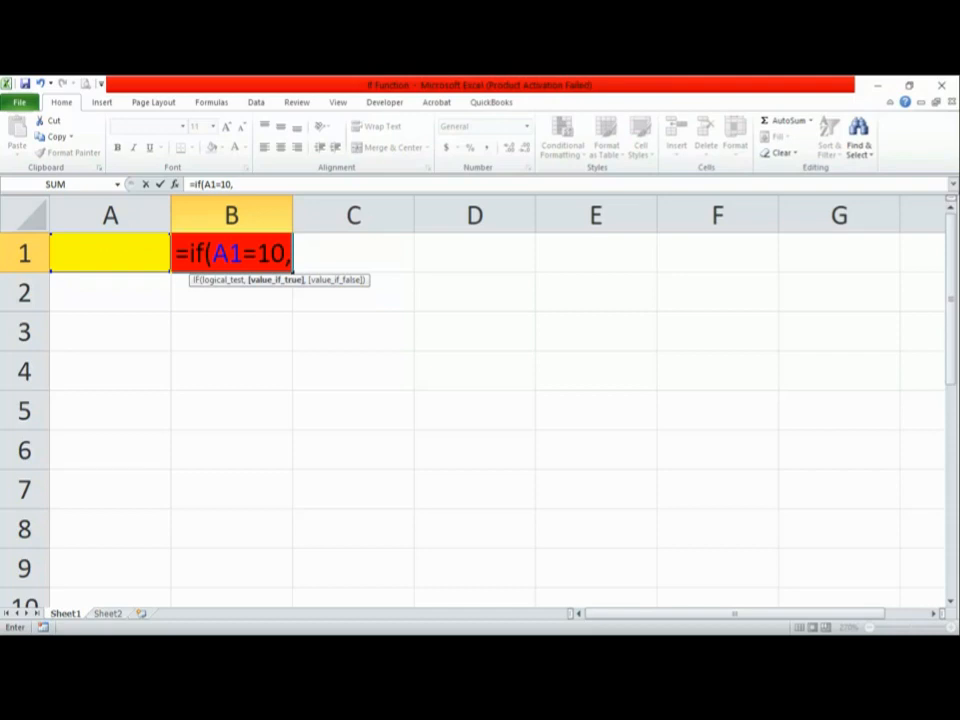
{"action": "type", "text": "\""}
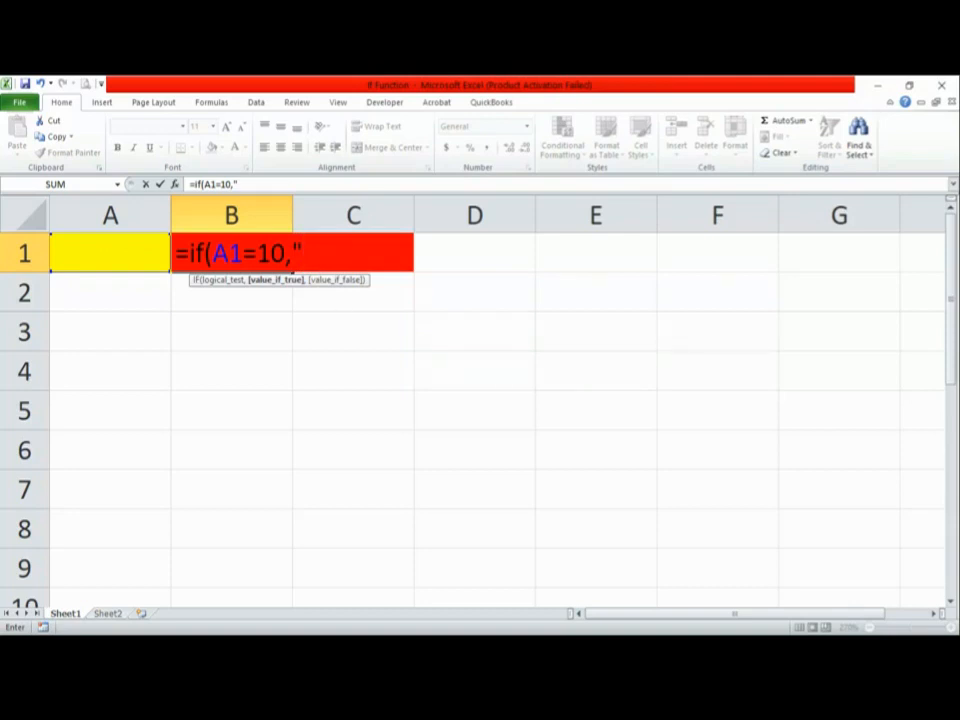
{"action": "type", "text": "Kamal\""}
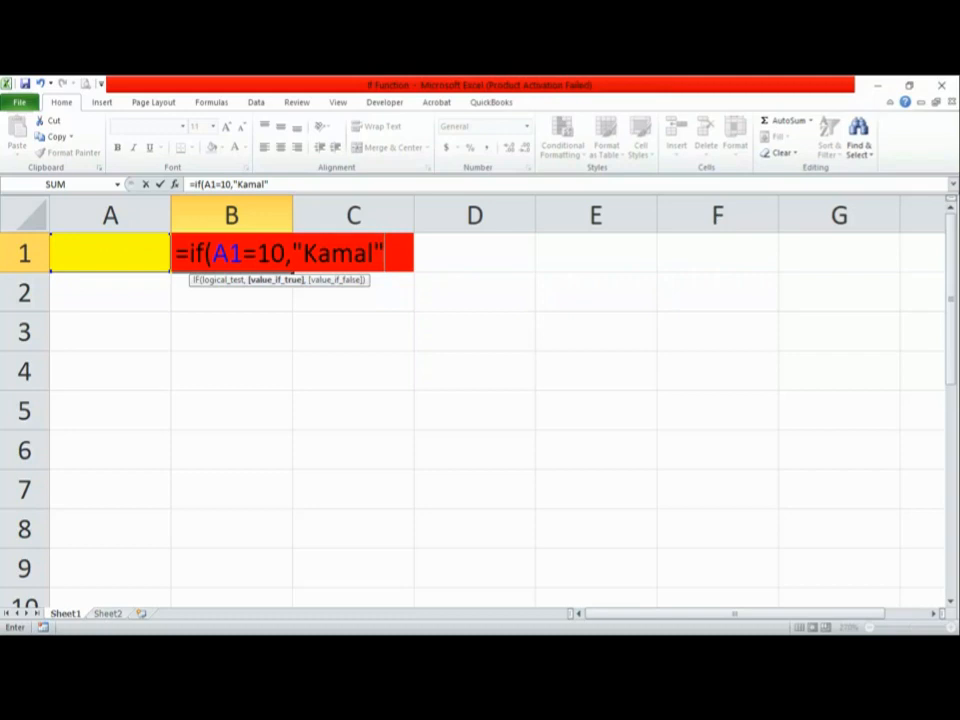
{"action": "type", "text": ","}
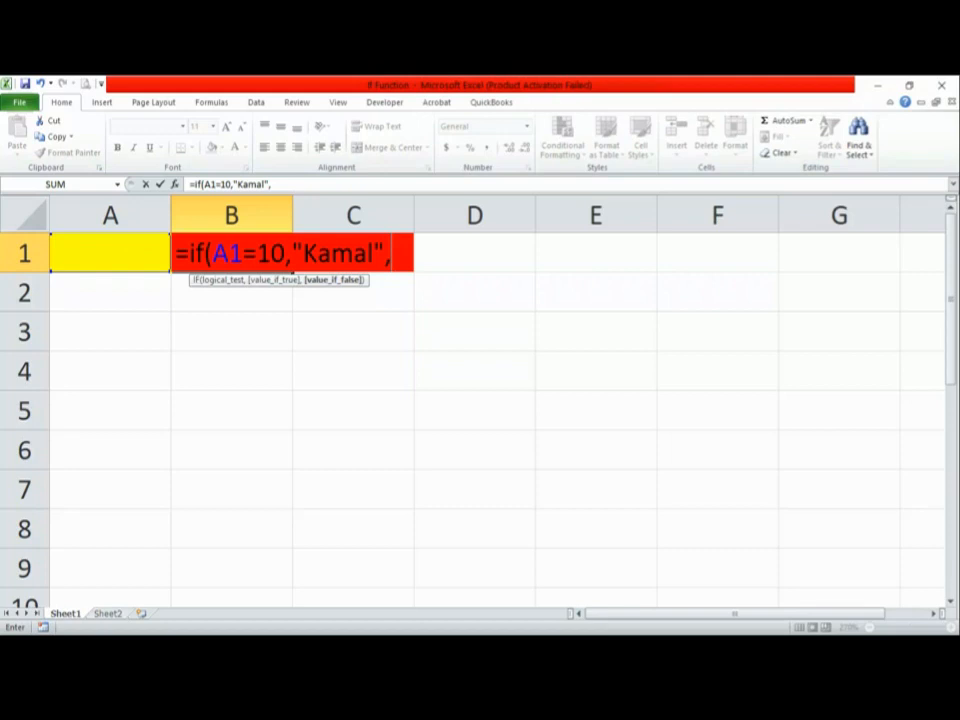
{"action": "type", "text": "150"}
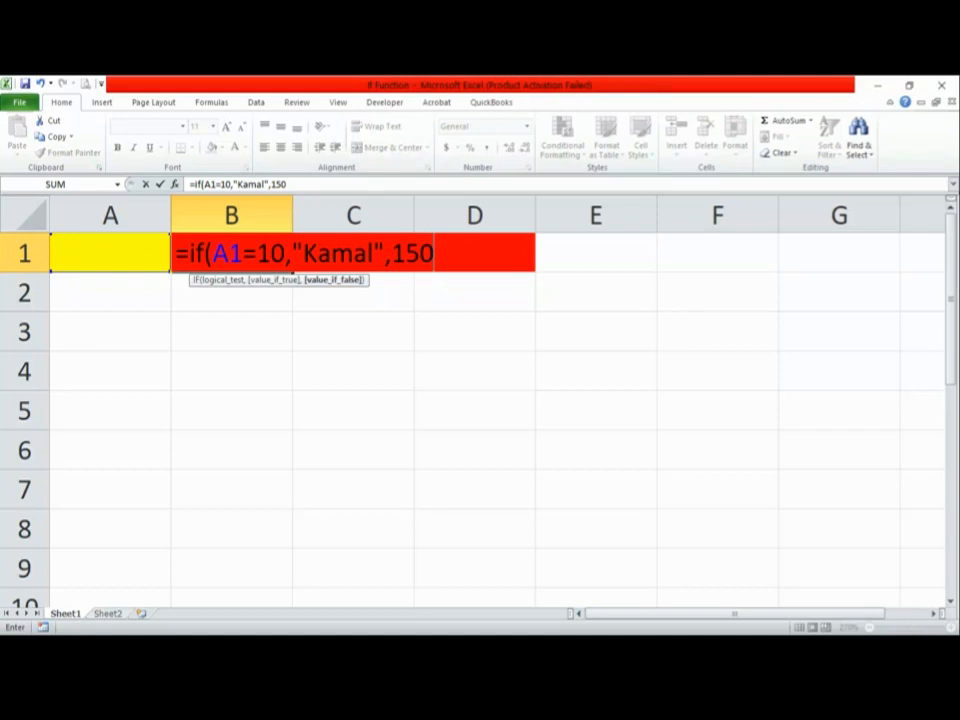
{"action": "type", "text": ")"}
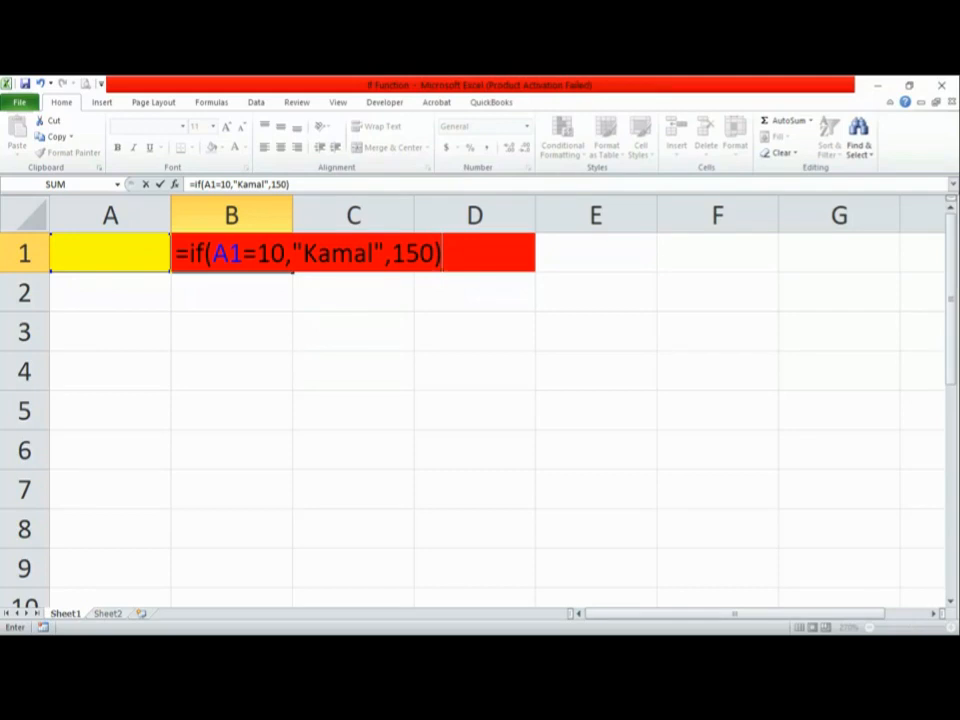
{"action": "key", "text": "Return"}
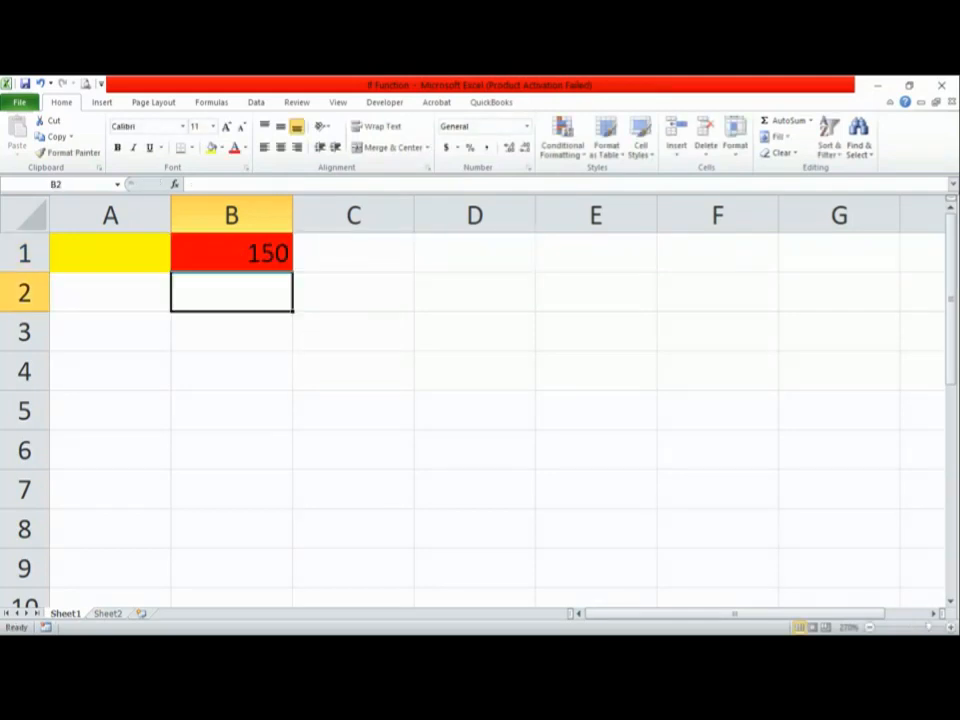
Review the formula in B1 and enter 10 in the yellow cell A1 to test the true condition.
{"action": "left_click", "coordinate": [232, 253]}
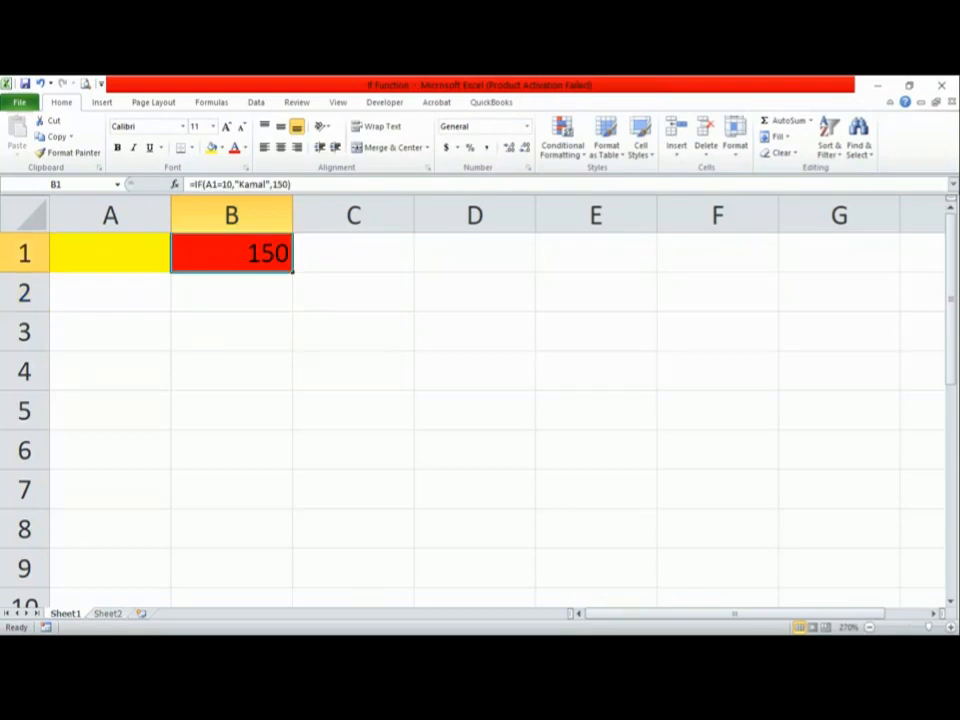
{"action": "left_click", "coordinate": [110, 253]}
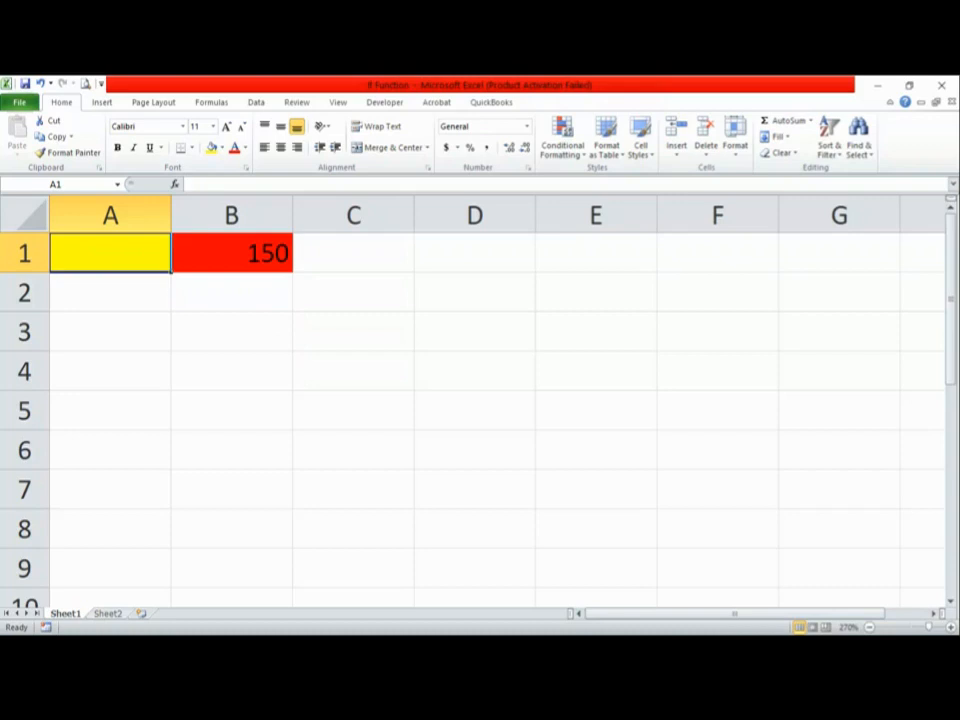
{"action": "left_click", "coordinate": [233, 262]}
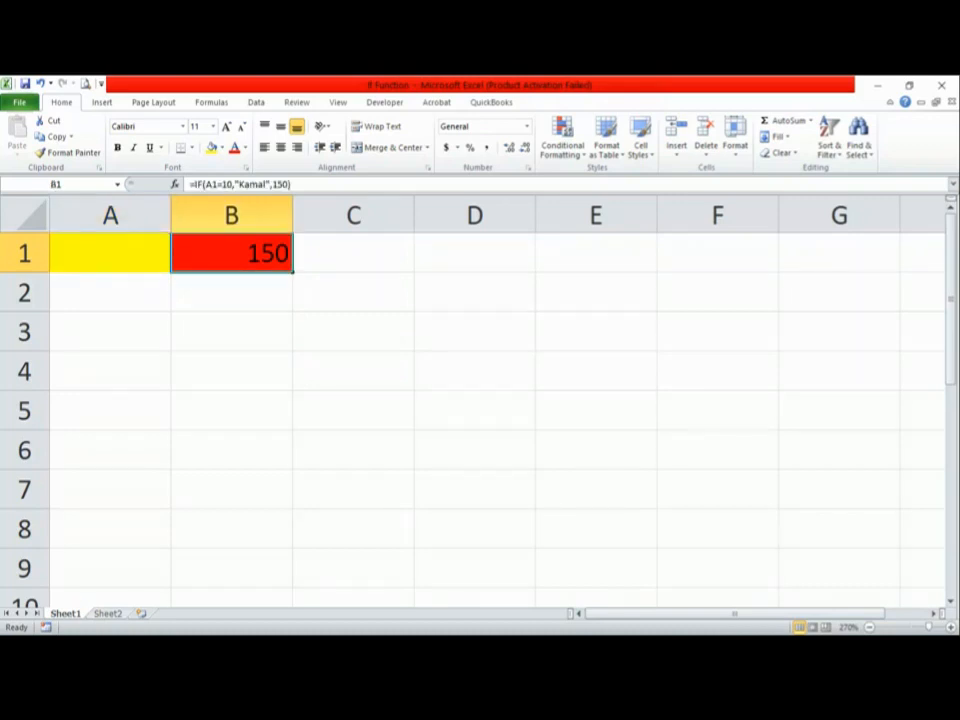
{"action": "left_click", "coordinate": [110, 253]}
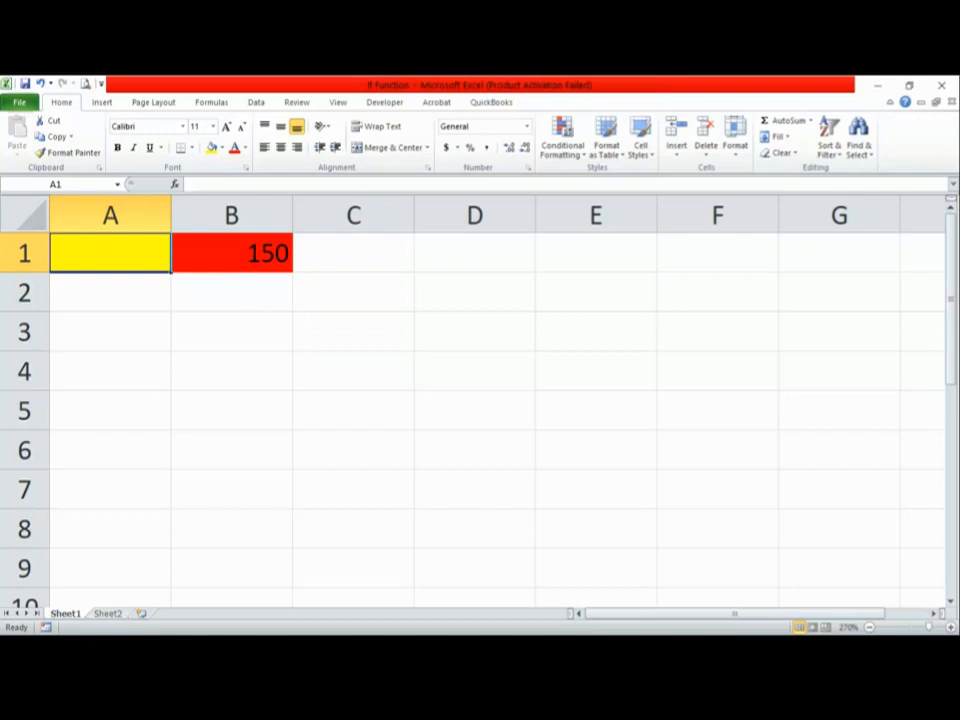
{"action": "type", "text": "10"}
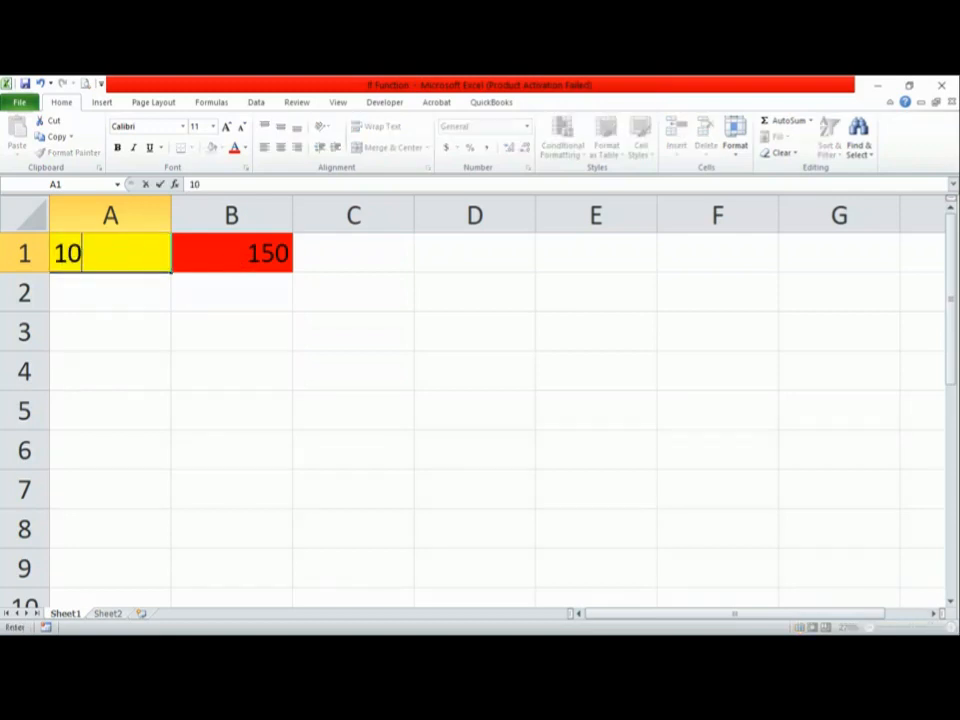
{"action": "key", "text": "Return"}
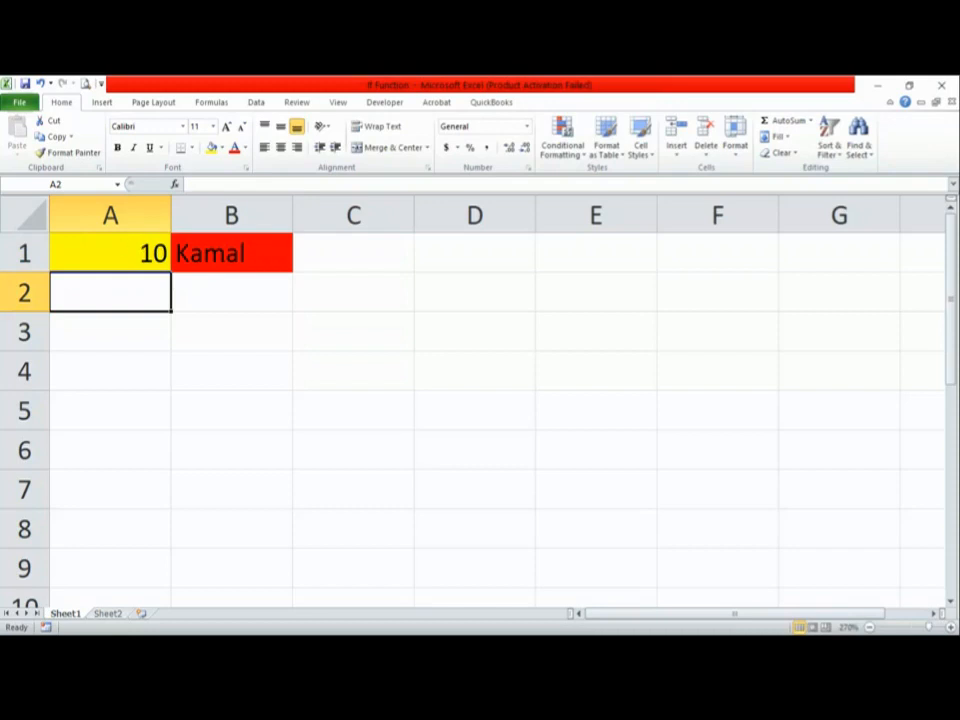
Compare A1 with the formula cell B1, and replace the content of A1 with the text abc.
{"action": "left_click", "coordinate": [133, 253]}
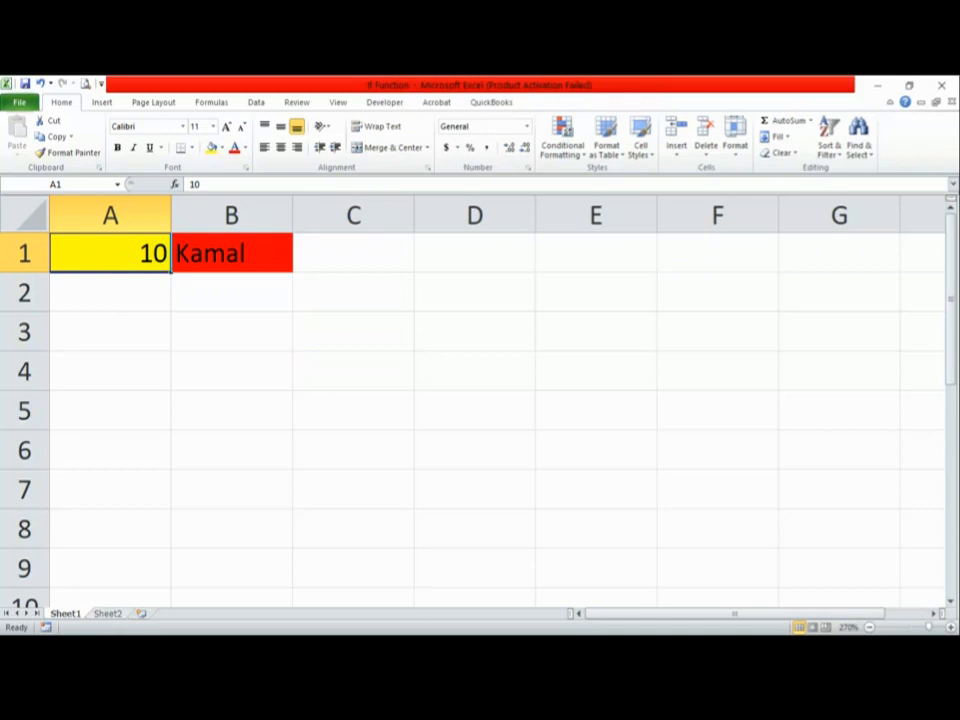
{"action": "left_click", "coordinate": [231, 253]}
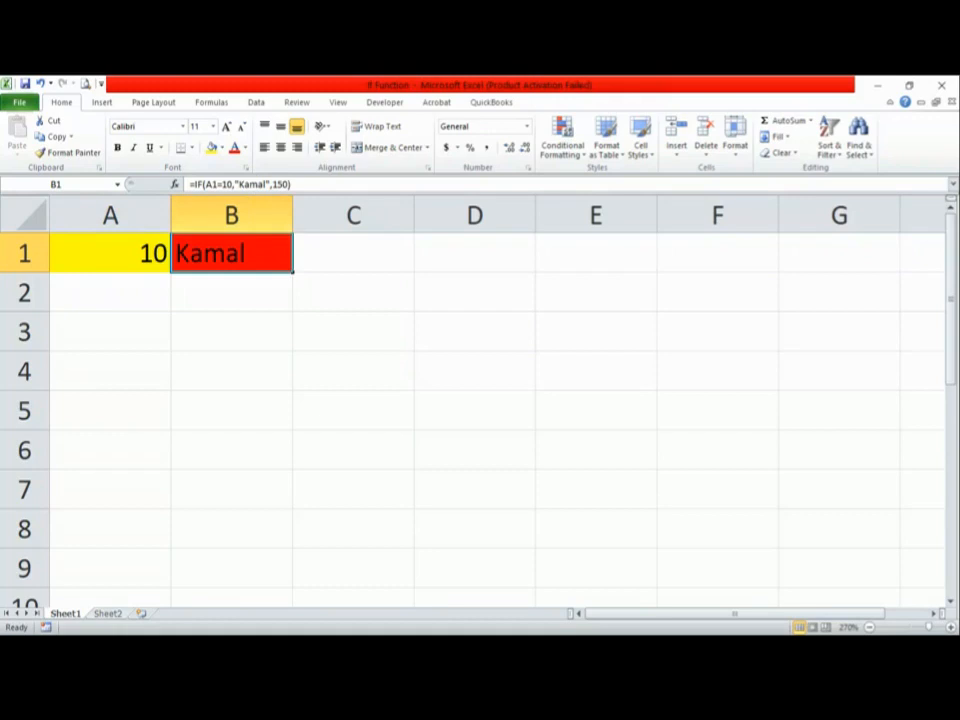
{"action": "left_click", "coordinate": [112, 254]}
{"action": "type", "text": "abc"}
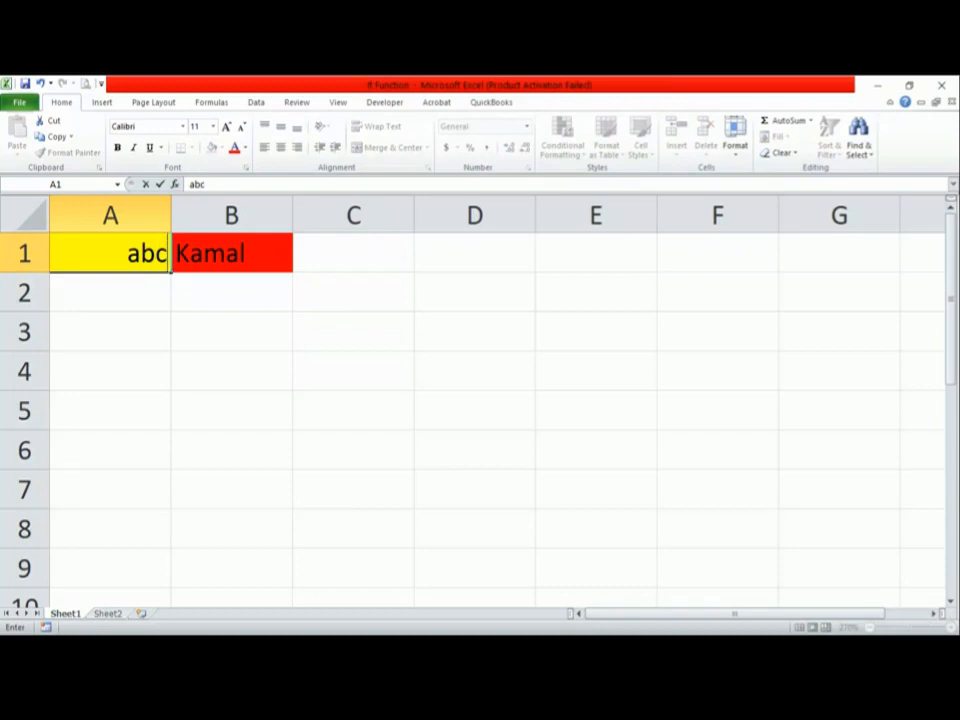
{"action": "key", "text": "Return"}
Set A1 to 9.5 to test the IF formula with a different number.
{"action": "left_click", "coordinate": [111, 253]}
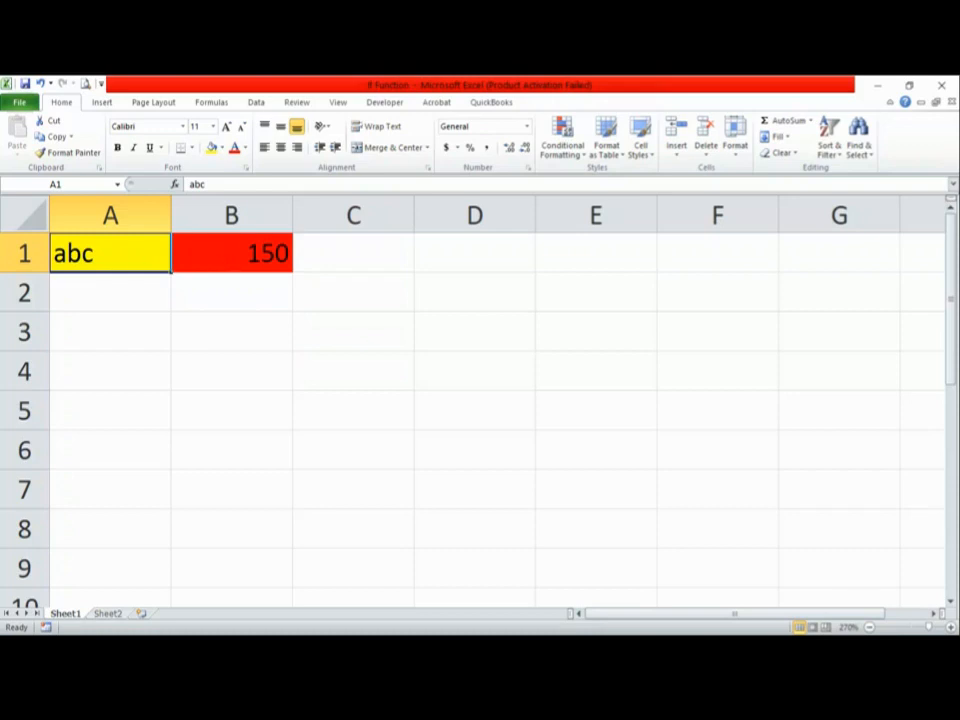
{"action": "type", "text": "9.5"}
{"action": "key", "text": "Return"}
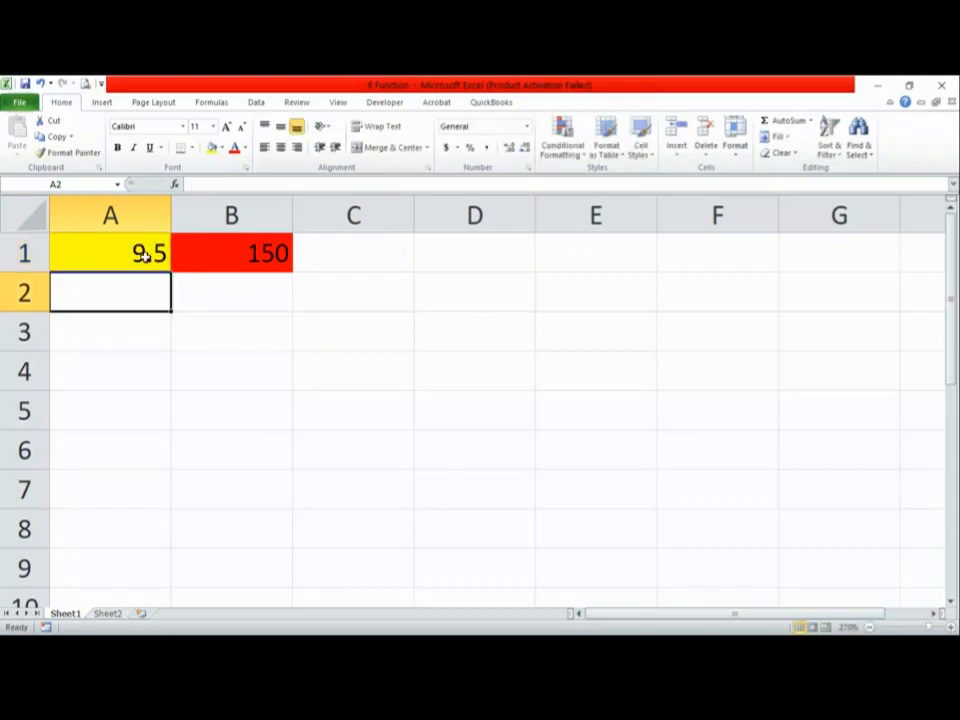
Set A1 to 10 so that it meets the IF formula's condition.
{"action": "key", "text": "Up"}
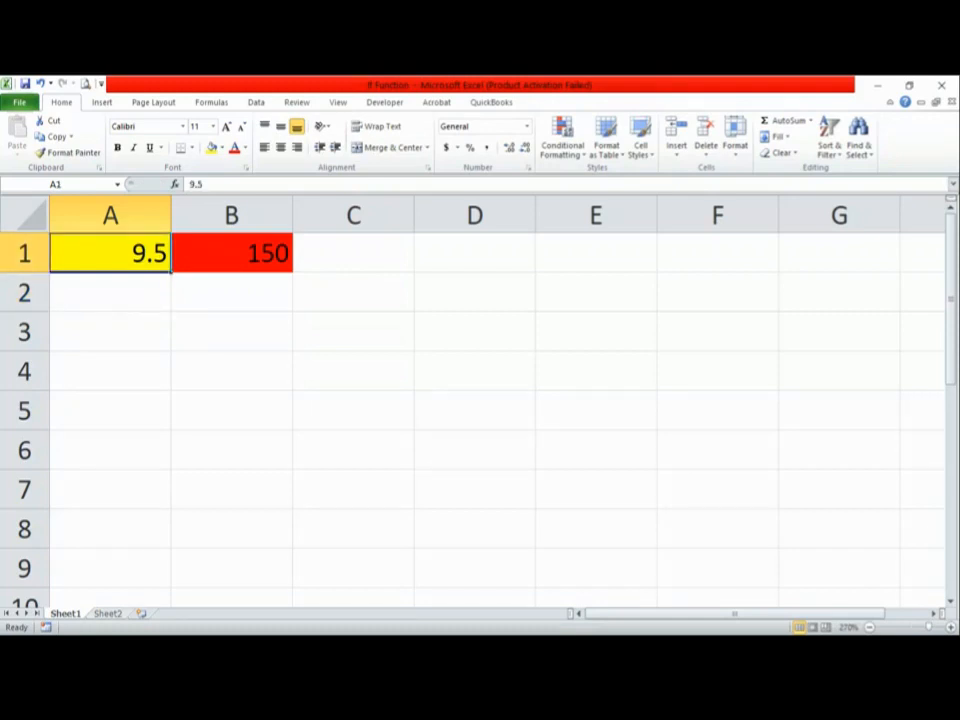
{"action": "type", "text": "10"}
{"action": "key", "text": "Return"}
{"action": "key", "text": "Up"}
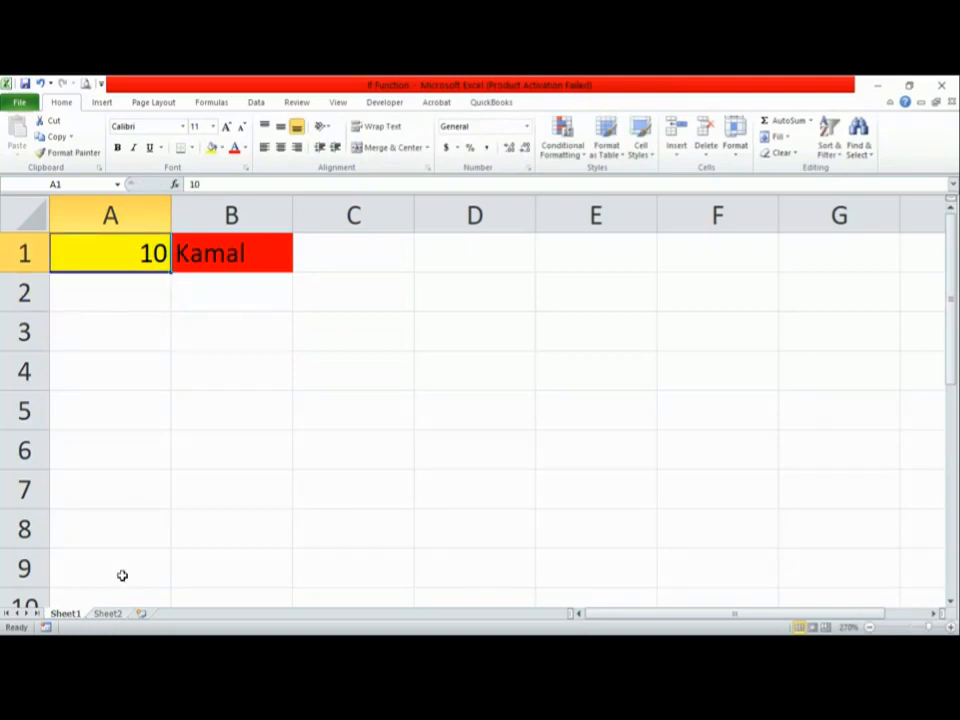
Switch to Sheet2 and examine the Product A demand table and the Product heading in D2.
{"action": "left_click", "coordinate": [120, 617]}
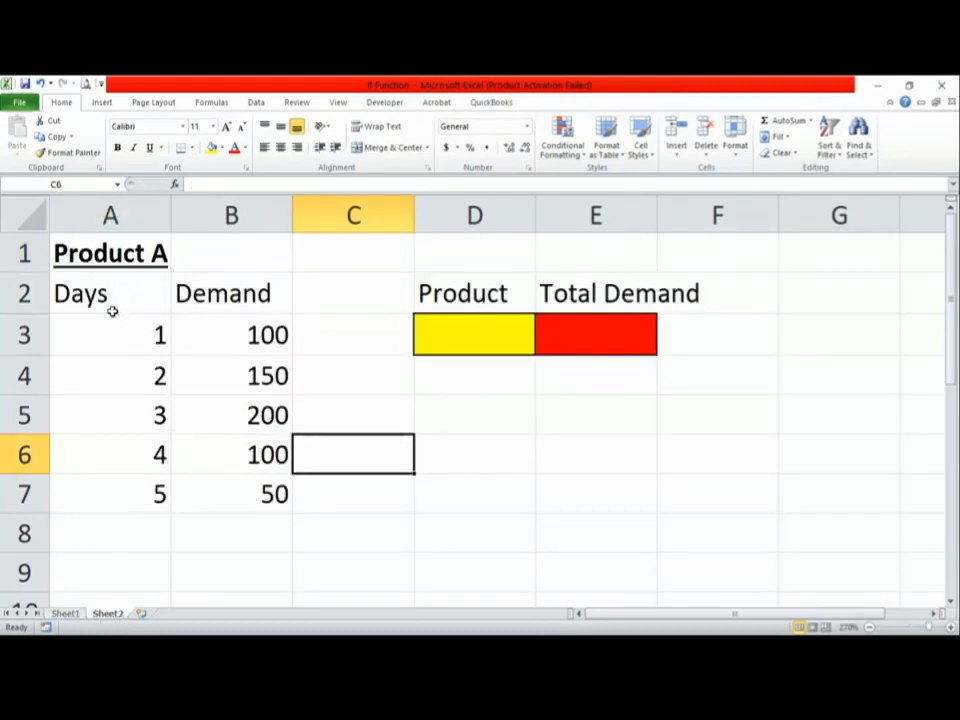
{"action": "left_click", "coordinate": [107, 254]}
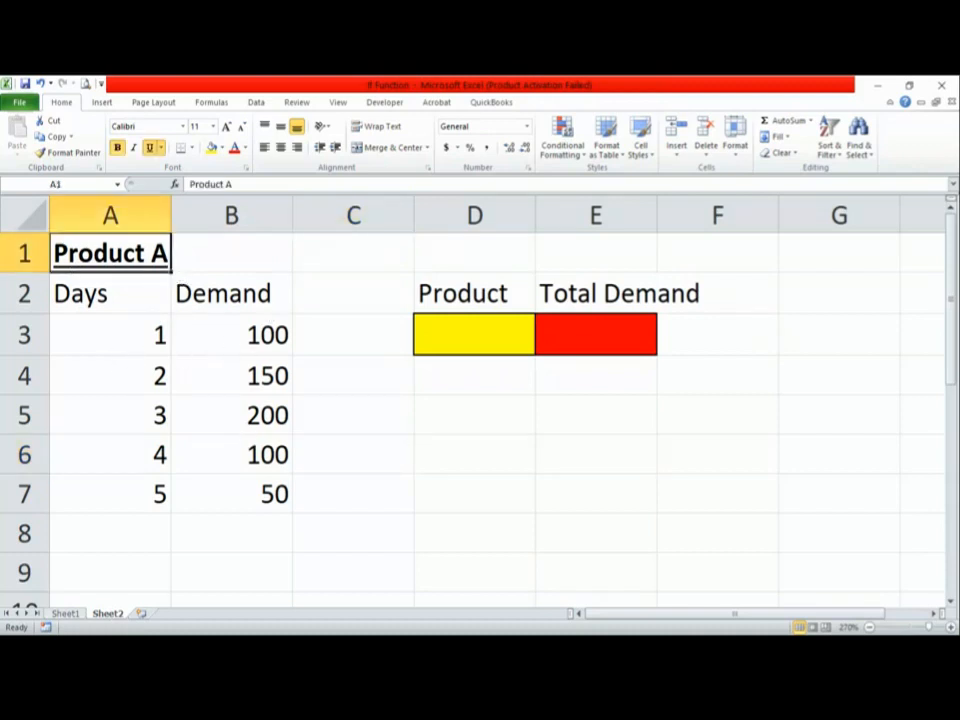
{"action": "left_click", "coordinate": [474, 302]}
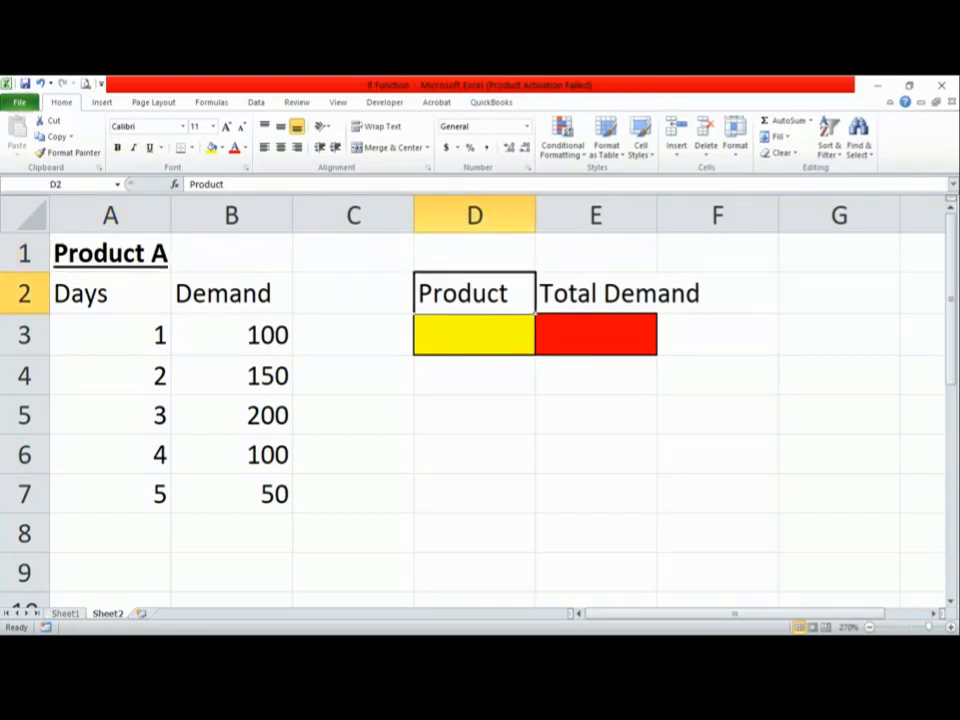
Examine the Total Demand and Product headings and the yellow product cell D3 beneath them.
{"action": "left_click", "coordinate": [597, 280]}
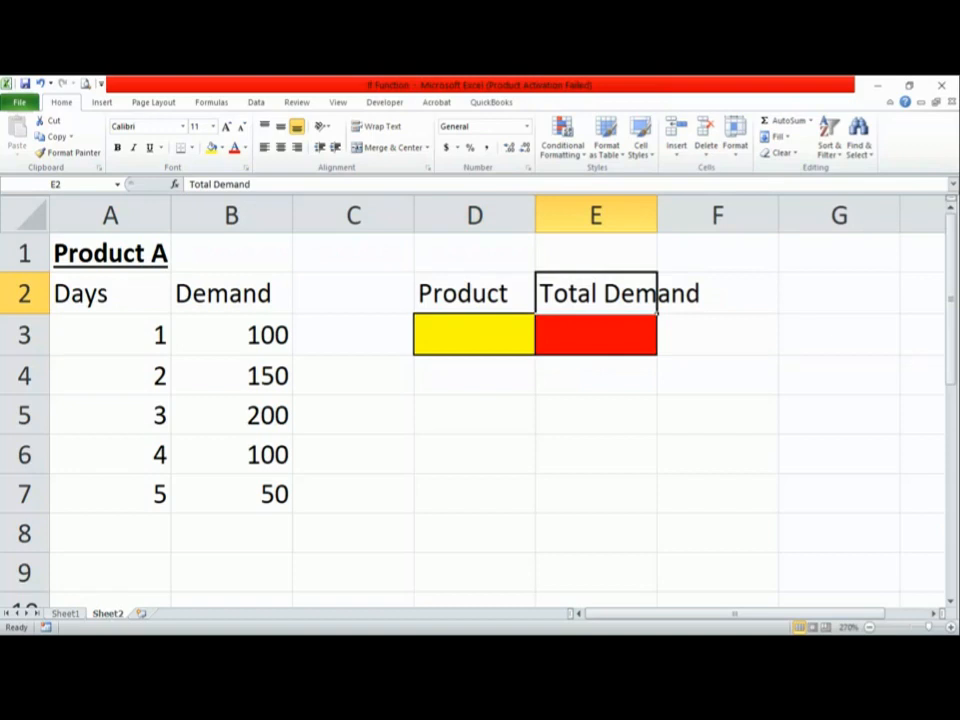
{"action": "left_click", "coordinate": [504, 291]}
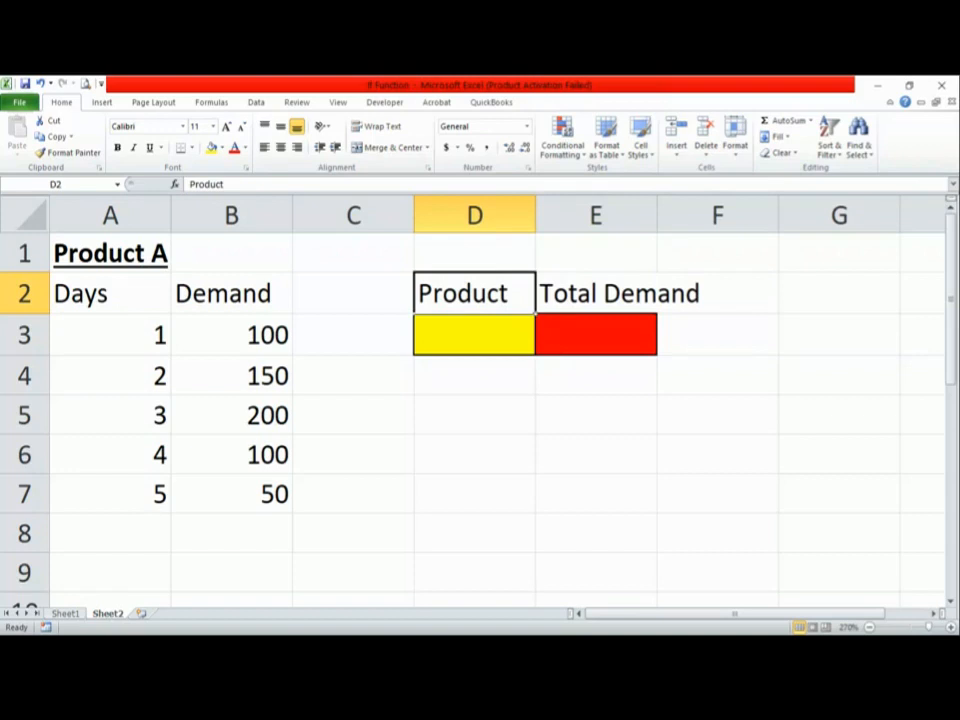
{"action": "left_click", "coordinate": [486, 332]}
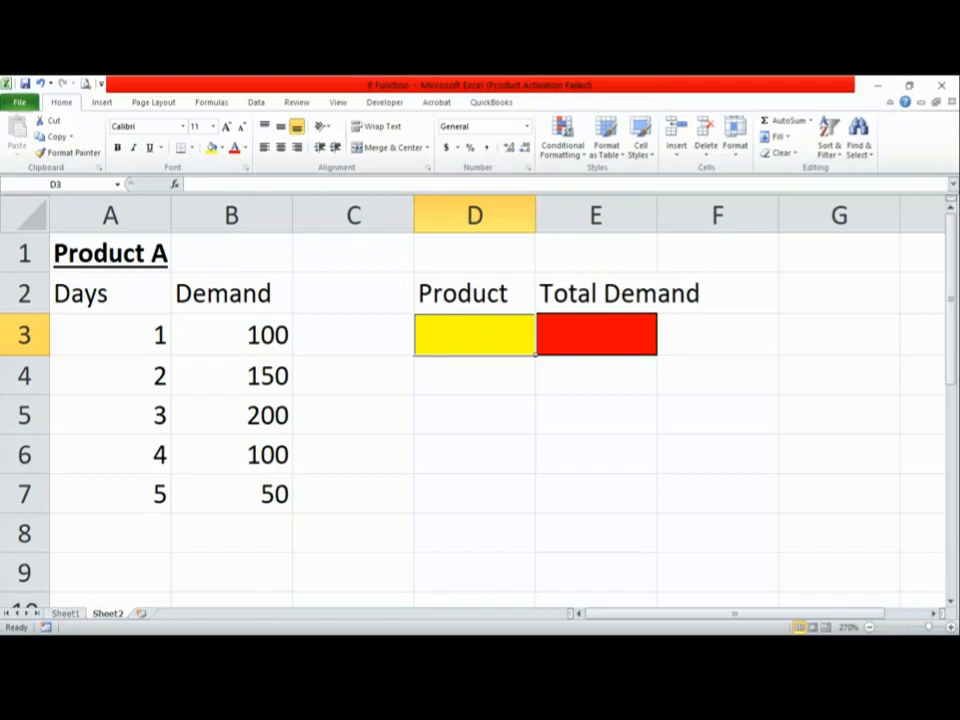
Start an IF formula in the red Total Demand cell E3 with the logical test D3="A".
{"action": "left_click", "coordinate": [578, 334]}
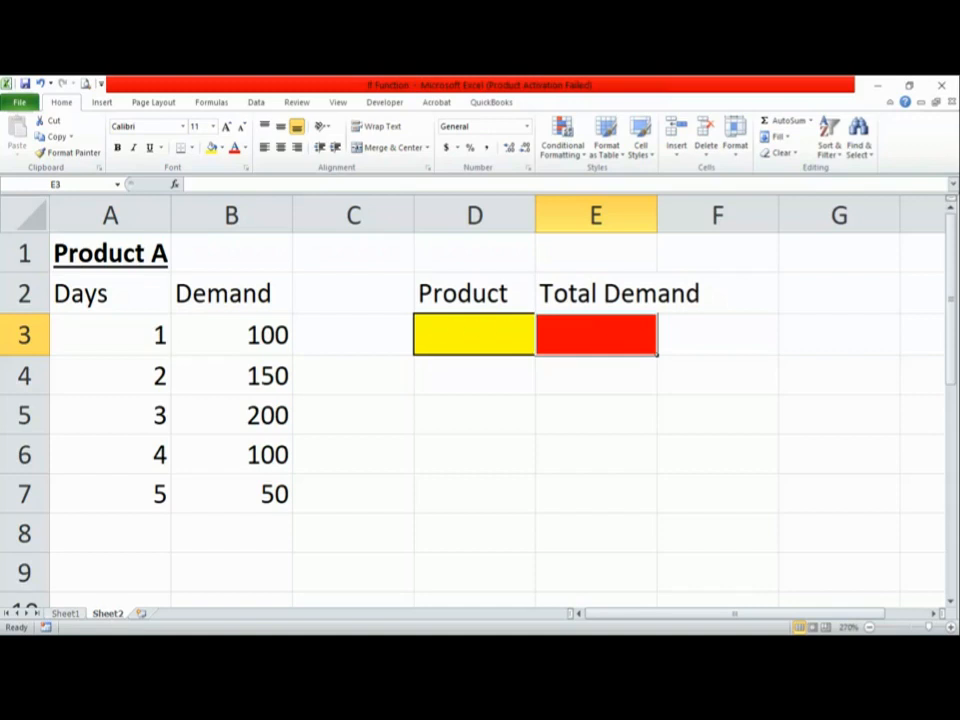
{"action": "key", "text": "F2"}
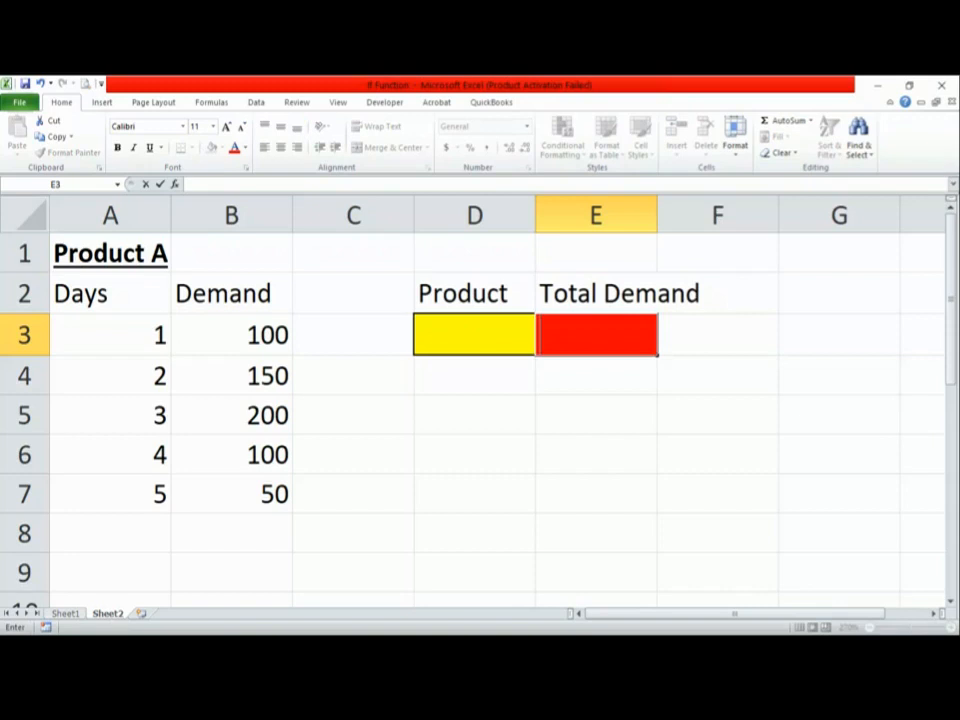
{"action": "type", "text": "="}
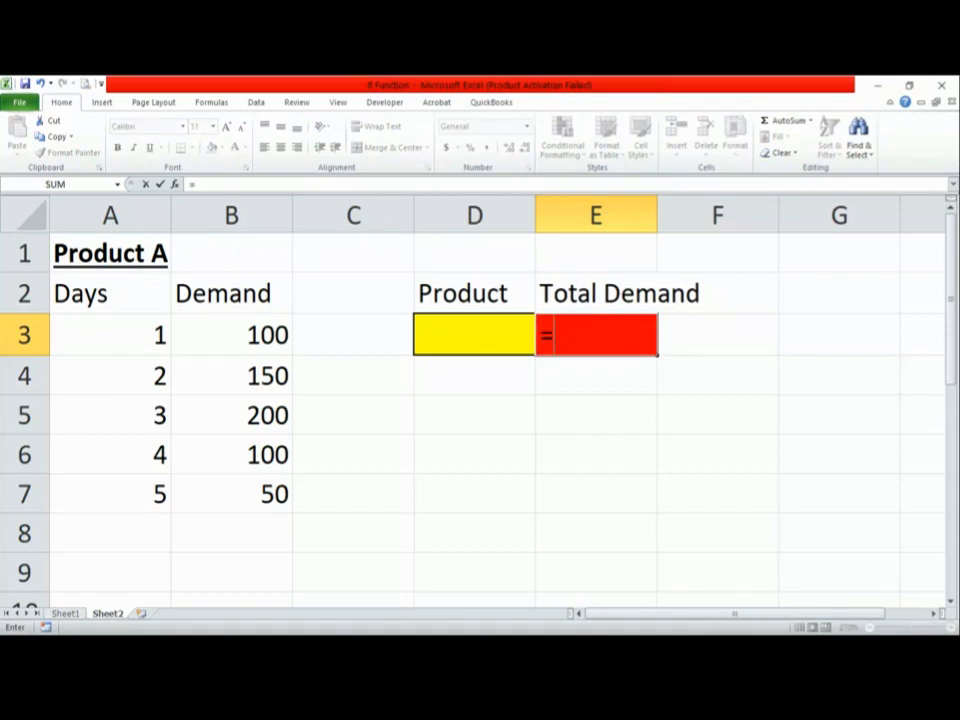
{"action": "type", "text": "if"}
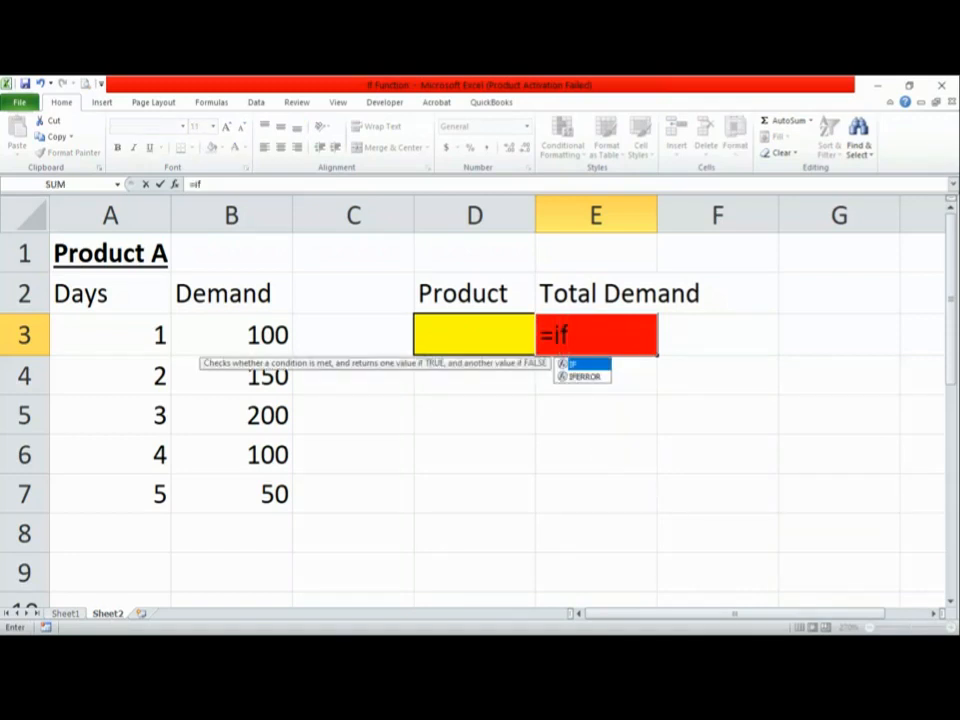
{"action": "type", "text": "("}
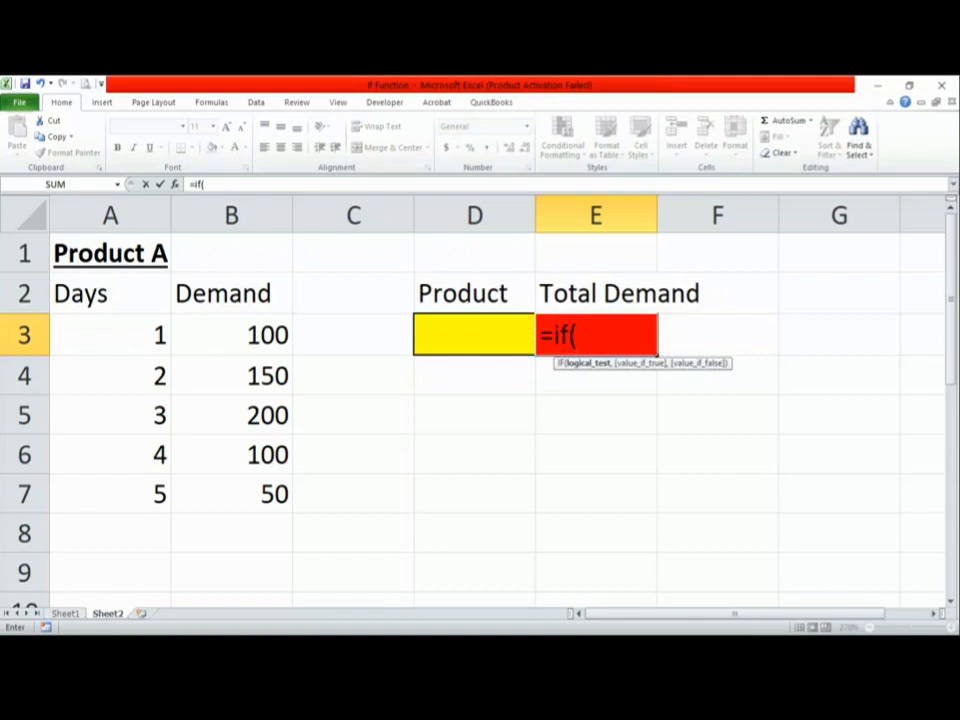
{"action": "left_click", "coordinate": [491, 330]}
{"action": "type", "text": "="}
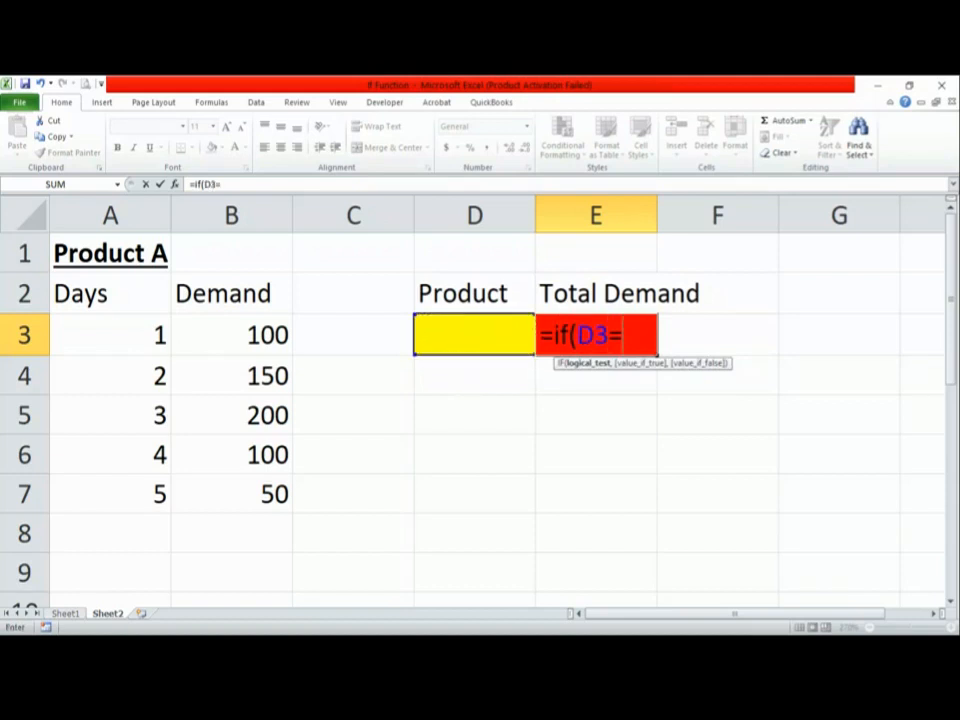
{"action": "type", "text": "\""}
{"action": "type", "text": "A\""}
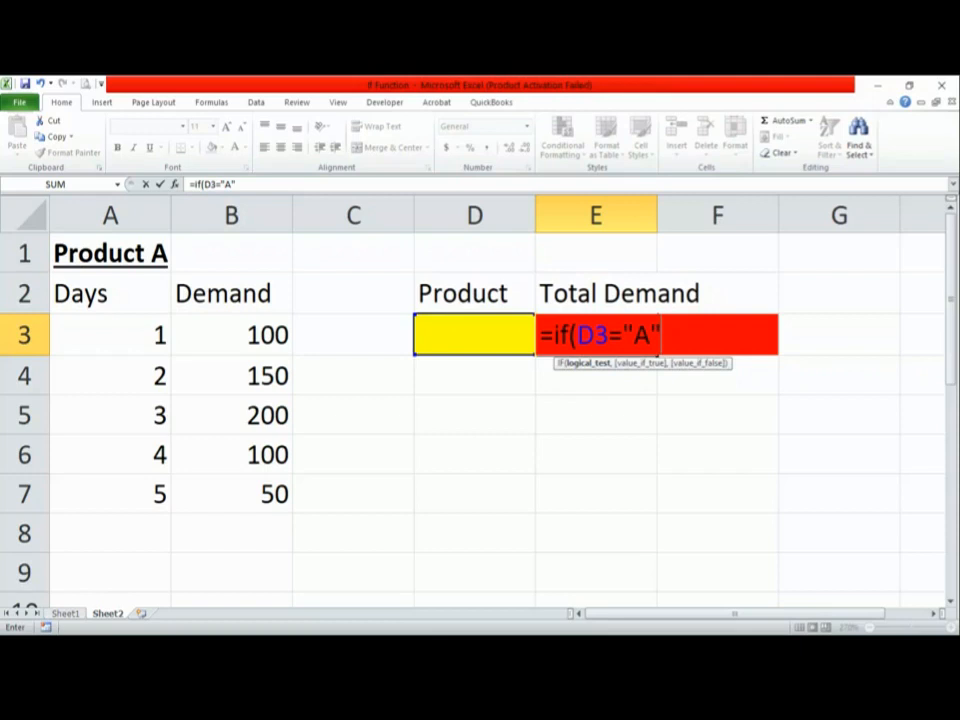
{"action": "type", "text": ","}
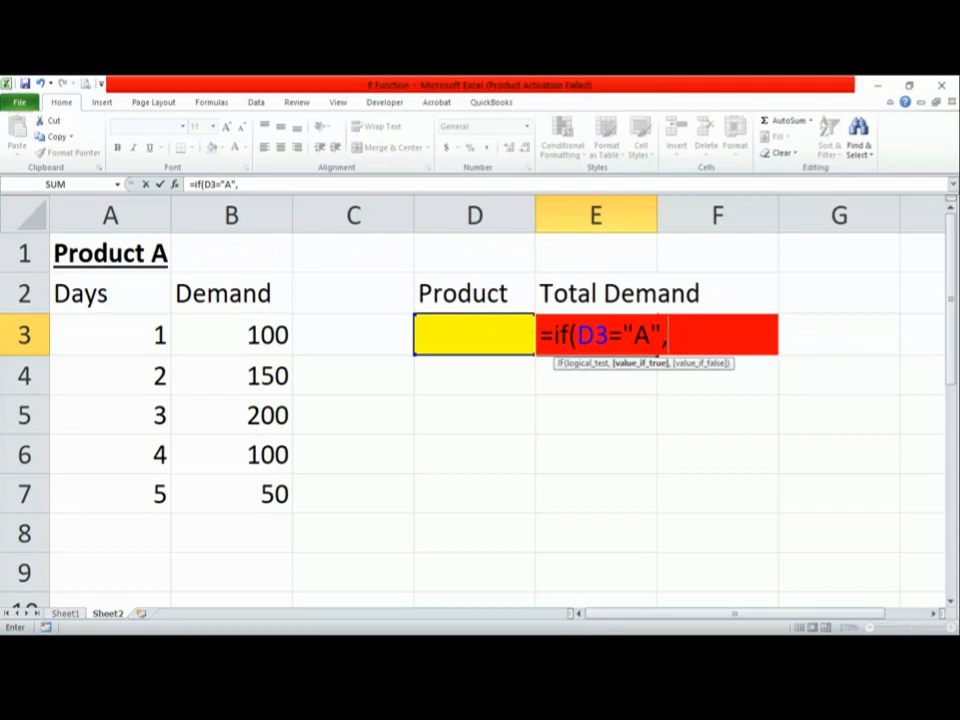
Complete the IF formula with SUM(B3:B7) as the value if true and 0 as the value if false.
{"action": "type", "text": "sum"}
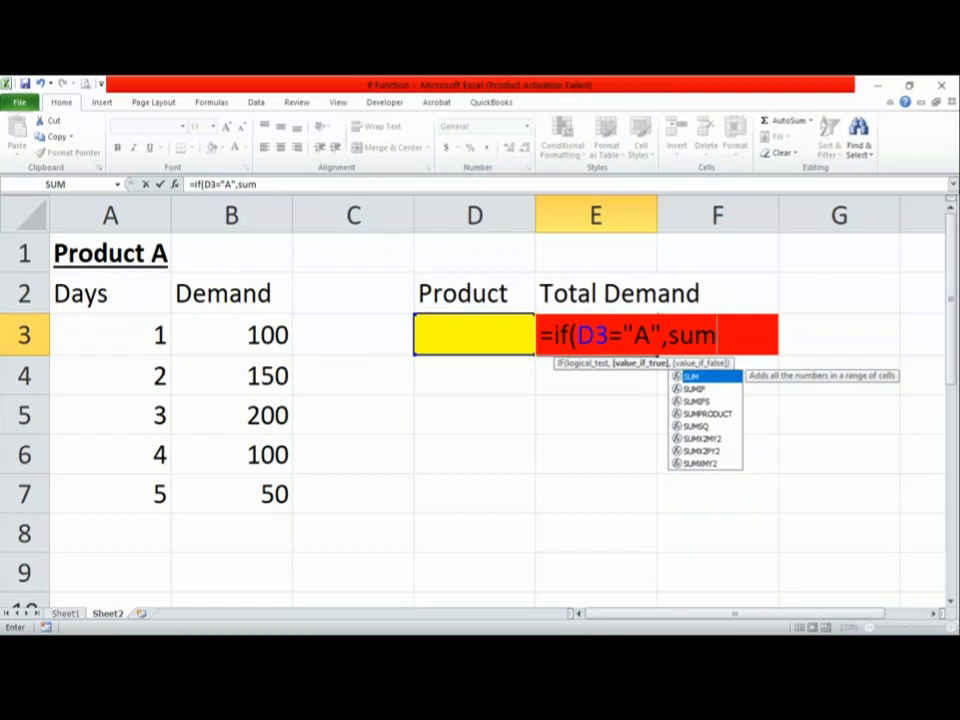
{"action": "type", "text": "("}
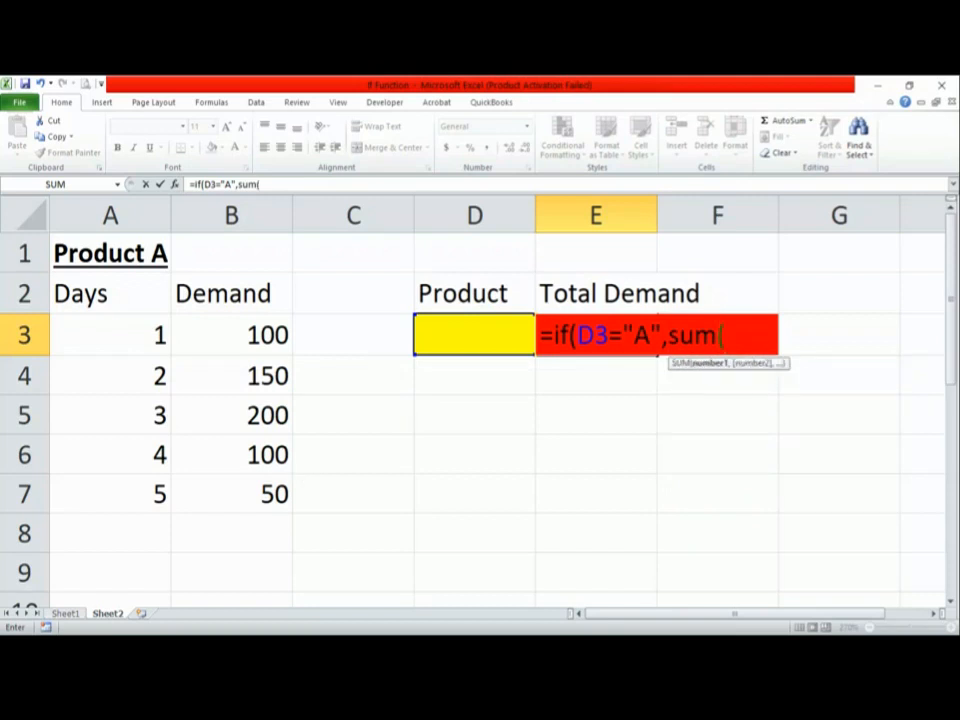
{"action": "left_click_drag", "start_coordinate": [260, 335], "coordinate": [240, 497]}
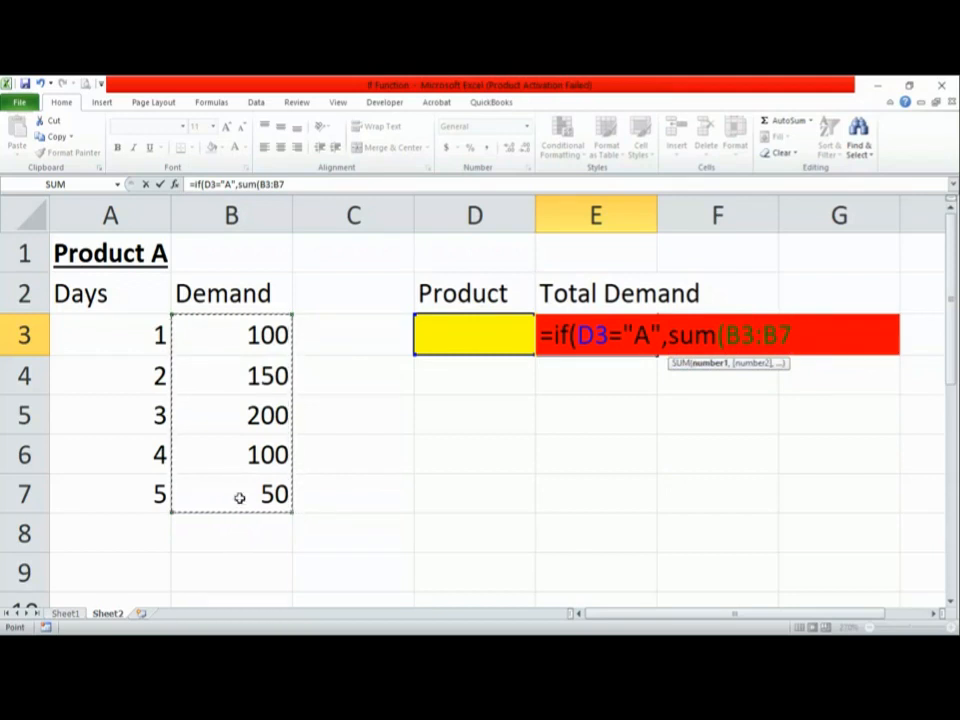
{"action": "type", "text": ")"}
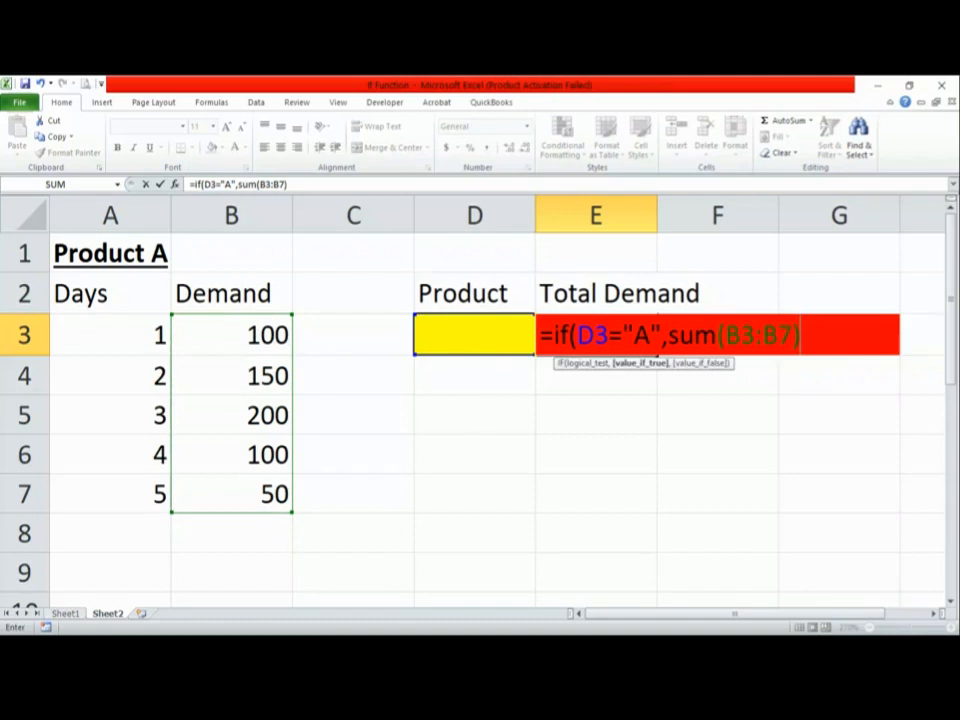
{"action": "type", "text": ",0"}
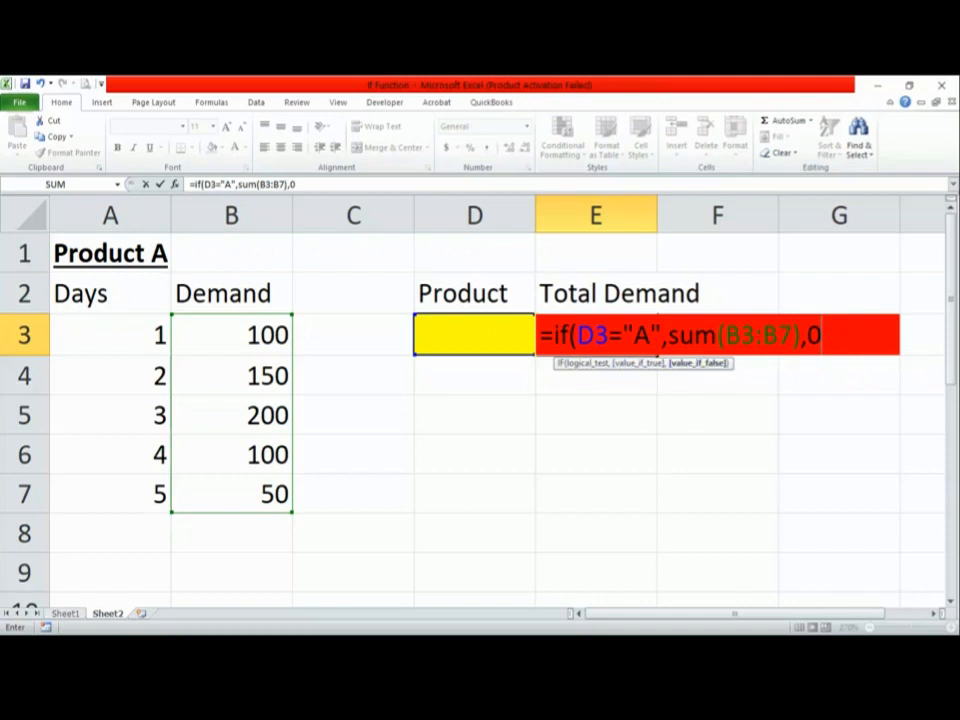
{"action": "type", "text": ")"}
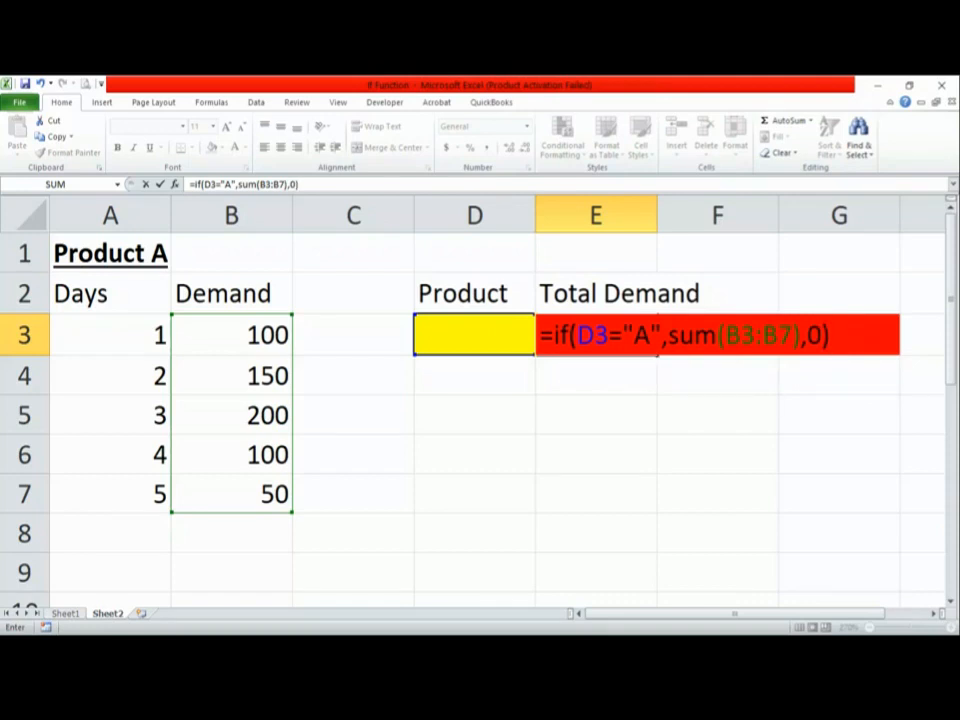
{"action": "key", "text": "Return"}
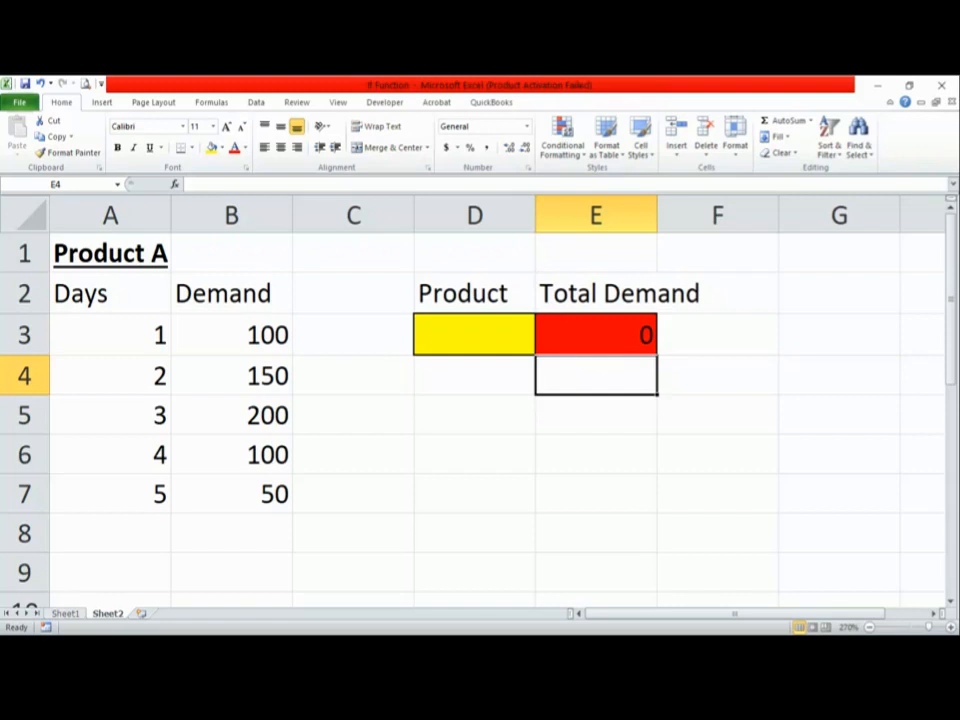
Enter b as the product in D3 and check the formula cell E3.
{"action": "left_click", "coordinate": [489, 317]}
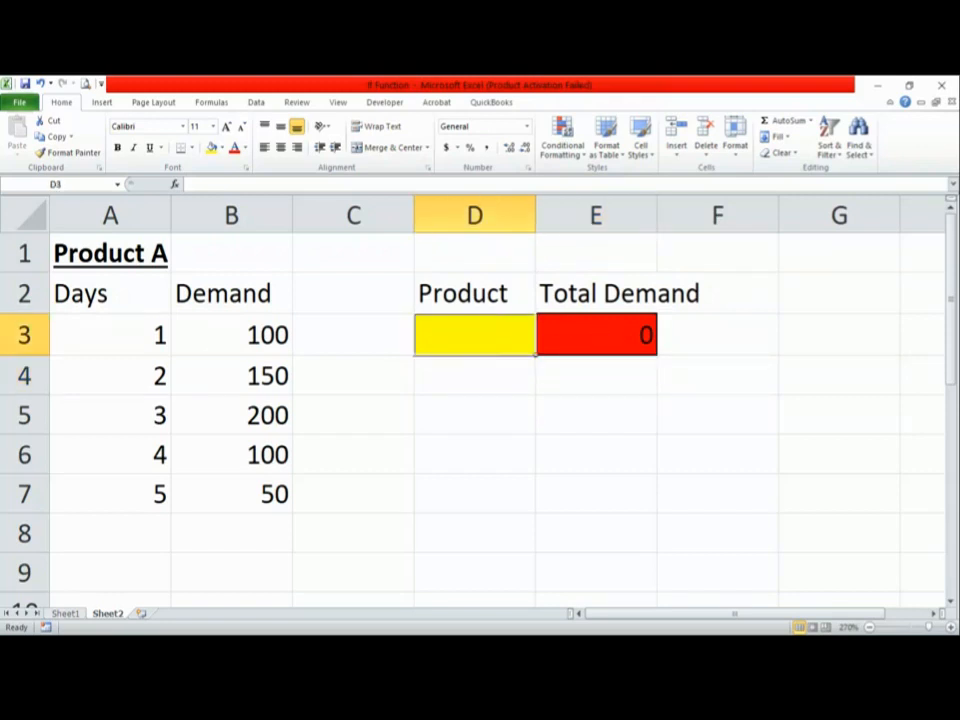
{"action": "left_click", "coordinate": [597, 335]}
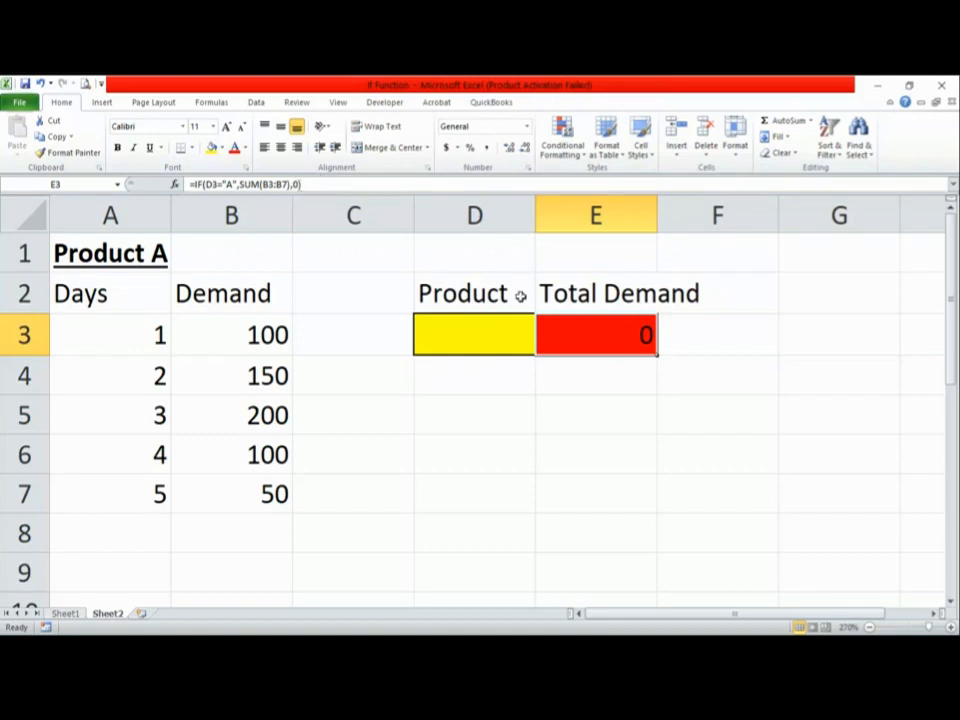
{"action": "left_click", "coordinate": [496, 340]}
{"action": "type", "text": "3"}
{"action": "key", "text": "ctrl+Return"}
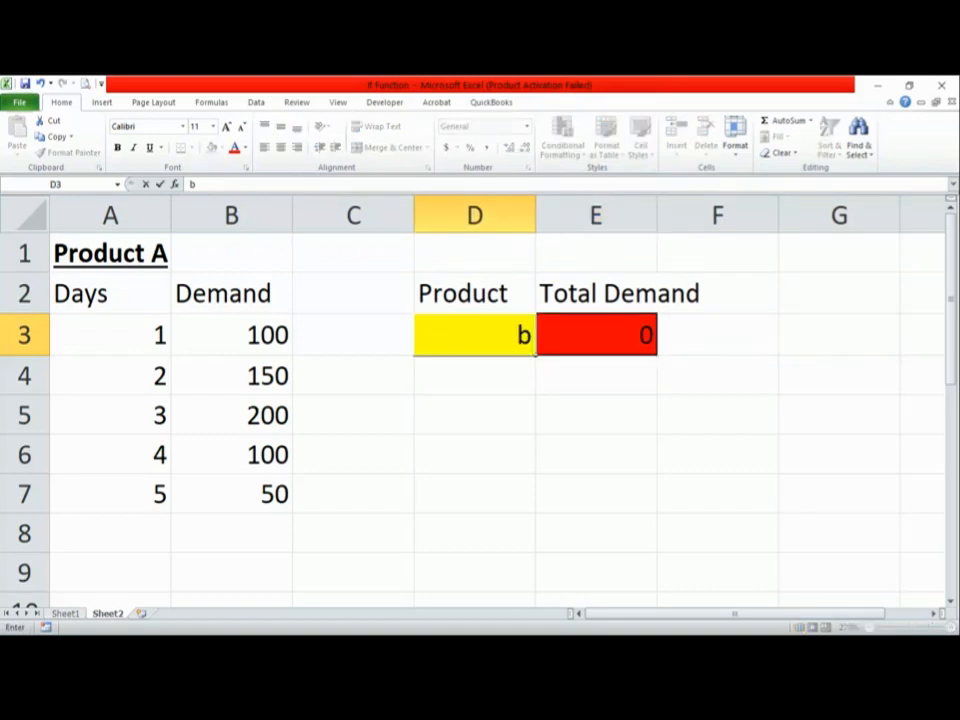
{"action": "type", "text": "b"}
{"action": "key", "text": "Return"}
{"action": "key", "text": "Up"}
{"action": "key", "text": "Right"}
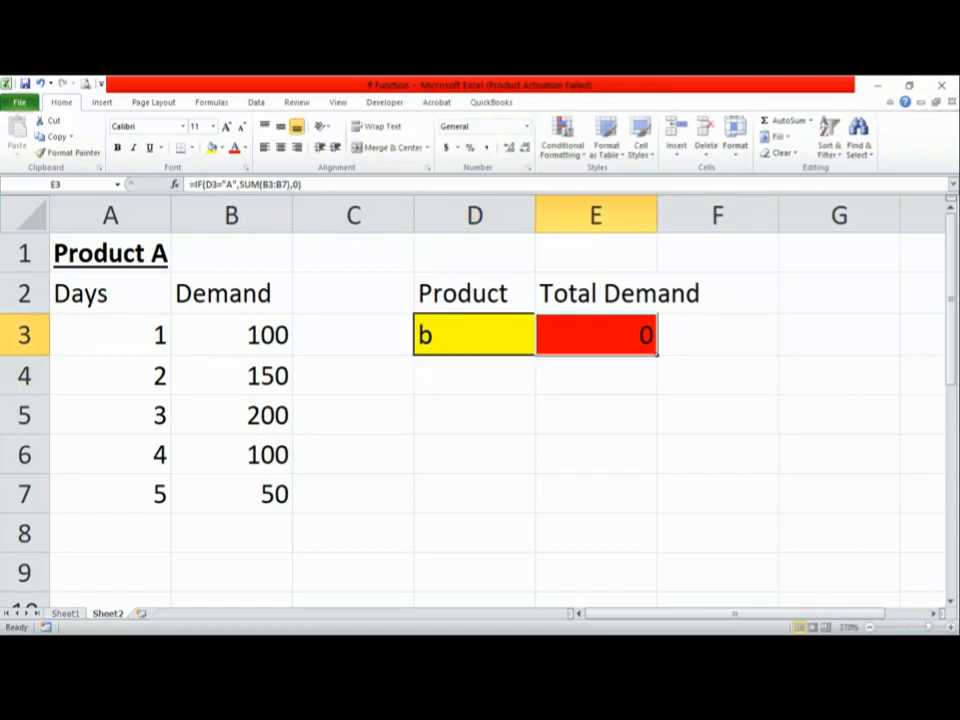
Replace the product in D3 with a so that it meets the IF formula's condition.
{"action": "key", "text": "Left"}
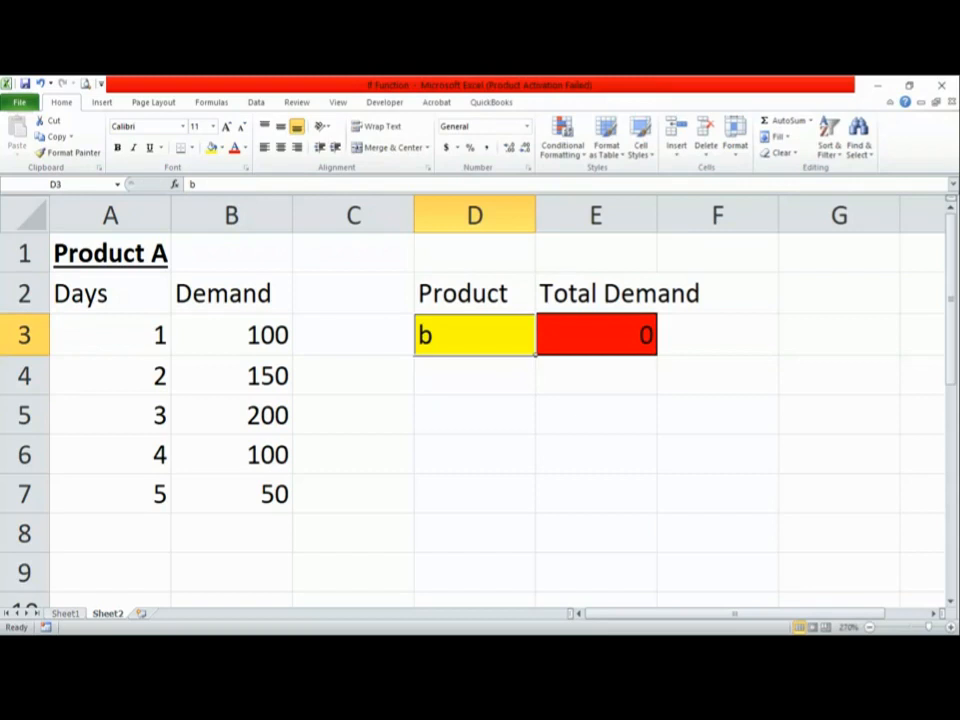
{"action": "key", "text": "BackSpace"}
{"action": "type", "text": "a"}
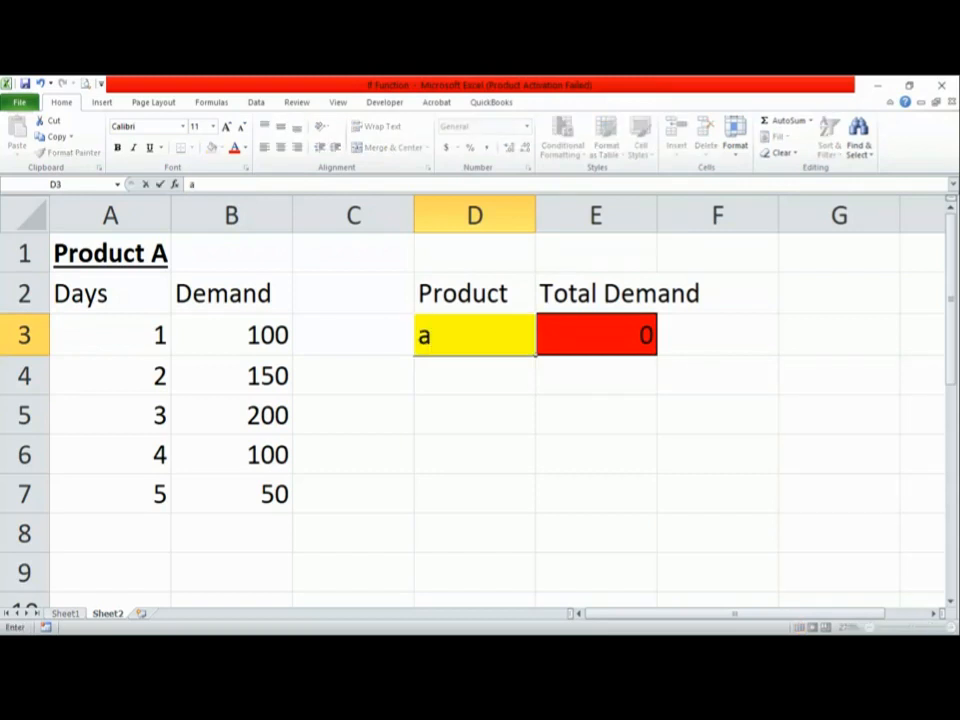
{"action": "key", "text": "Return"}
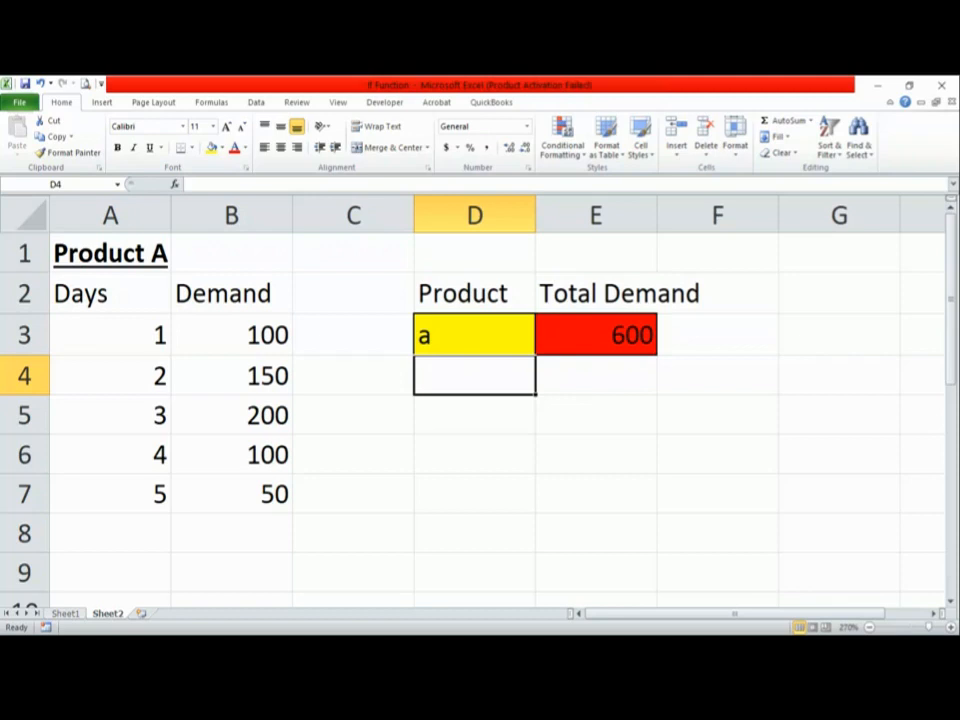
Compare the sum of the demand values B3:B7 with the formula cell E3 and the product in D3.
{"action": "left_click", "coordinate": [249, 342]}
{"action": "left_click_drag", "start_coordinate": [249, 342], "coordinate": [246, 493]}
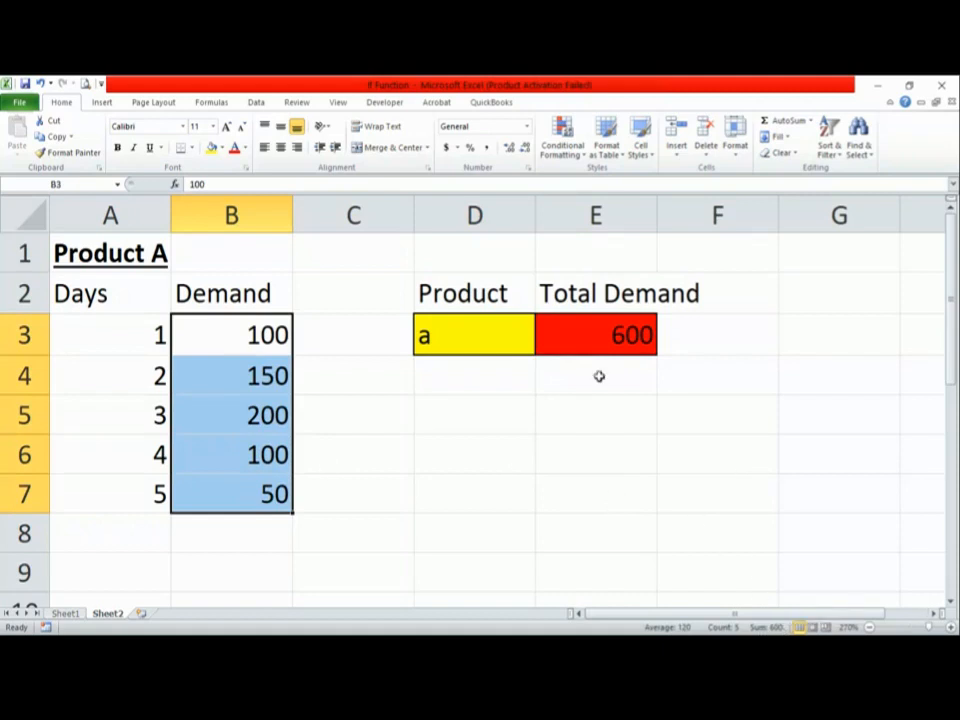
{"action": "left_click", "coordinate": [645, 334]}
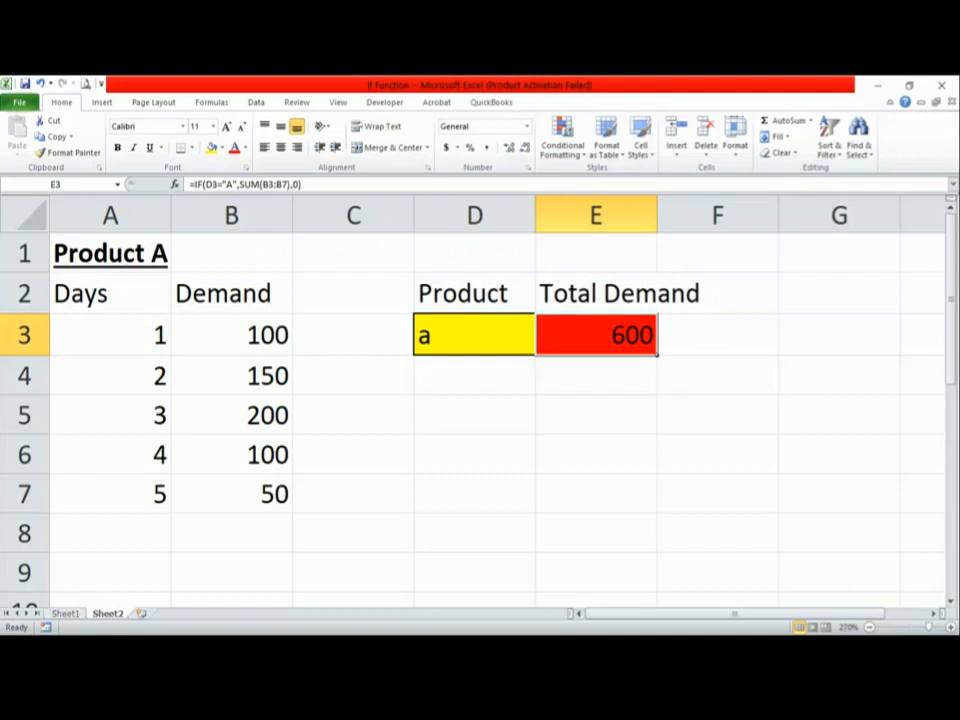
{"action": "left_click", "coordinate": [450, 326]}
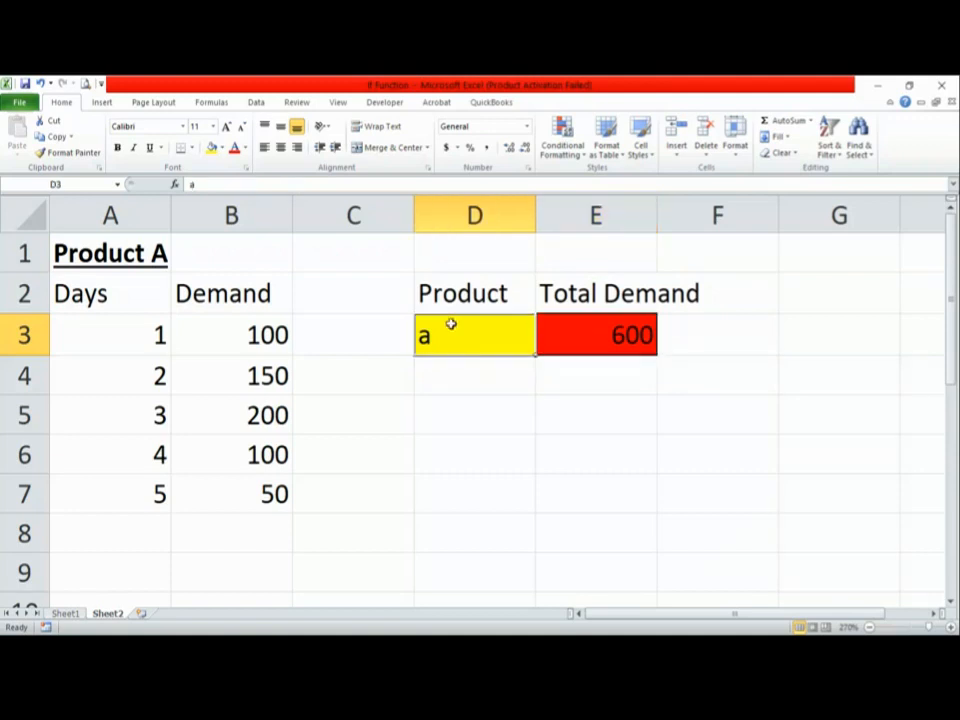
{"action": "left_click", "coordinate": [596, 335]}
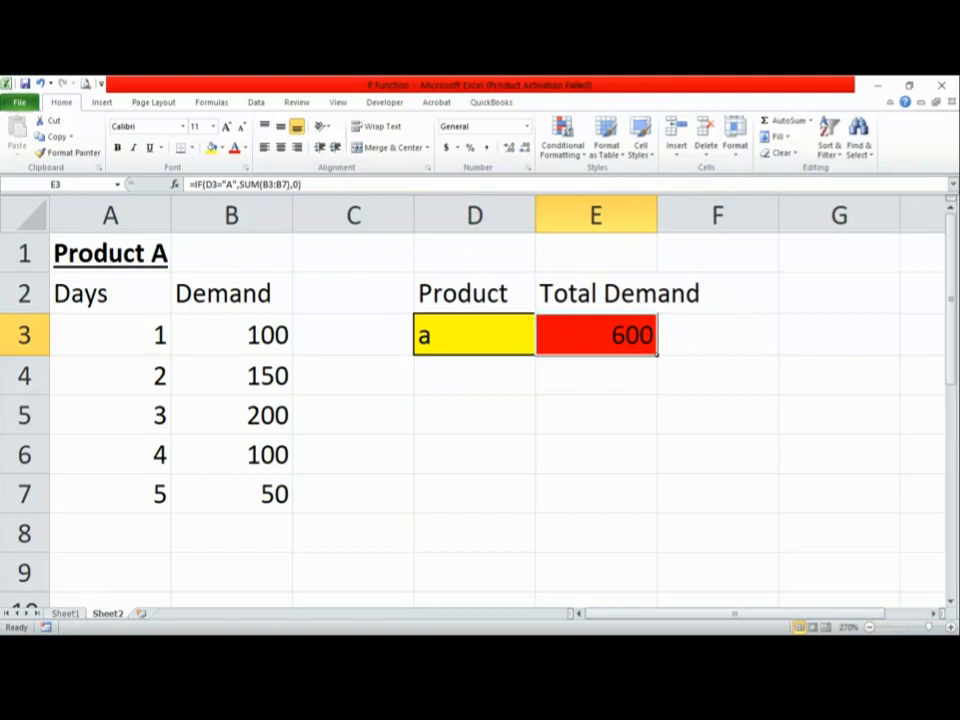